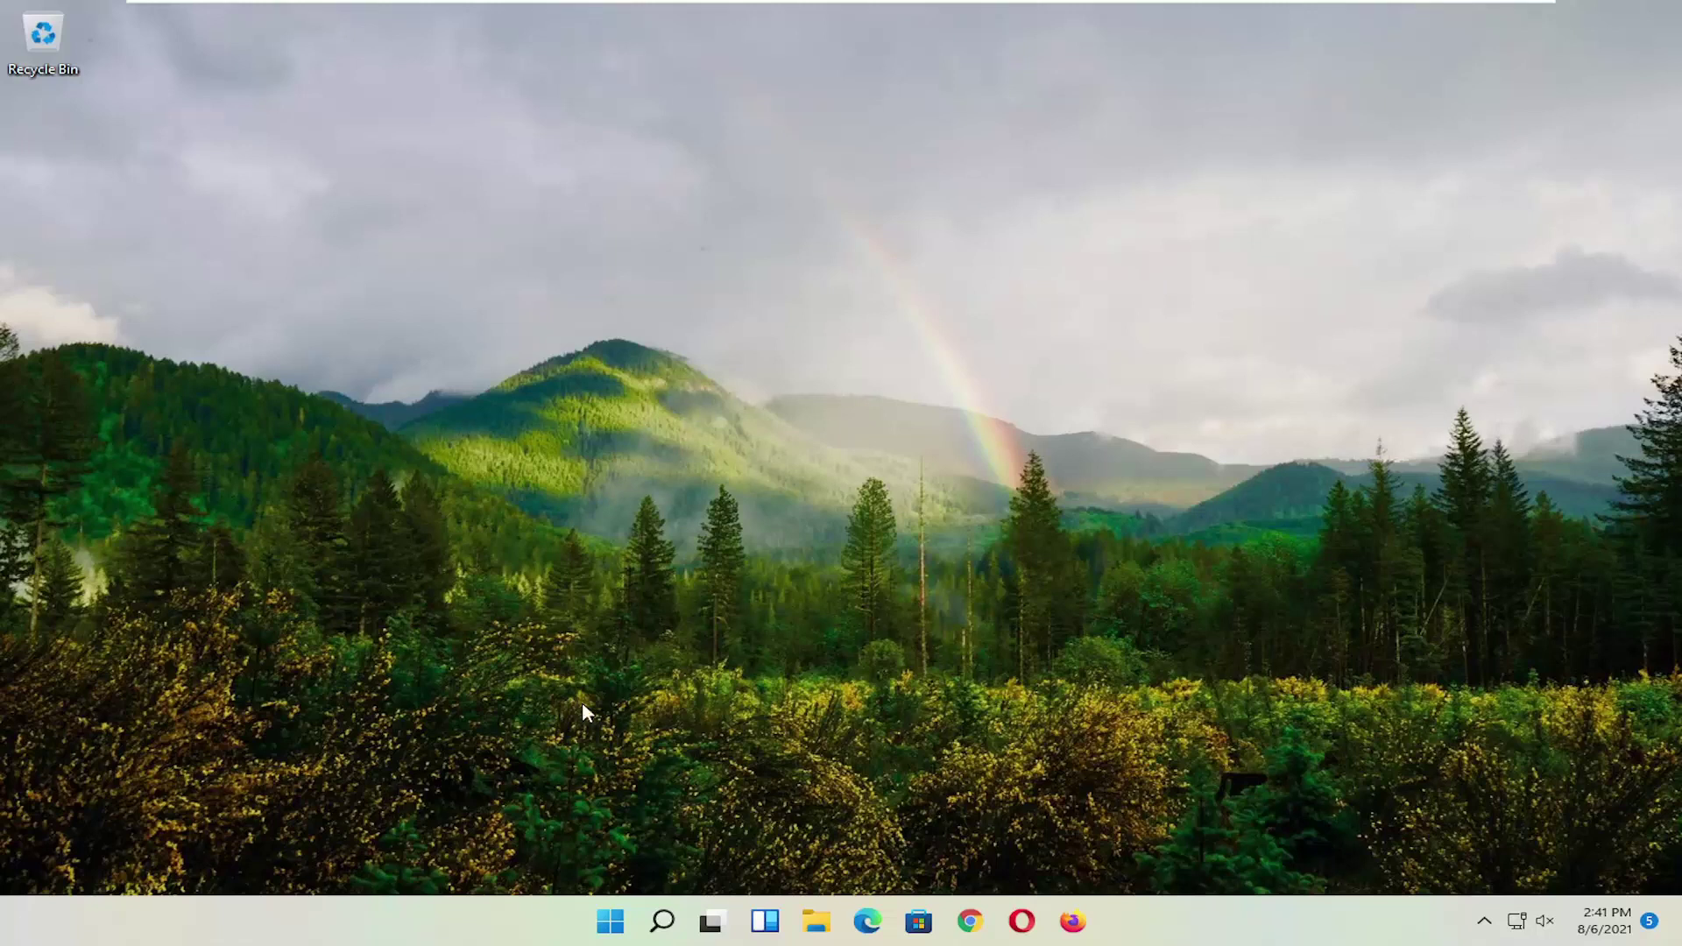
Search for 'cmd' and launch Command Prompt with Run as administrator
{"action": "right_click", "coordinate": [616, 926]}
{"action": "left_click", "coordinate": [662, 921]}
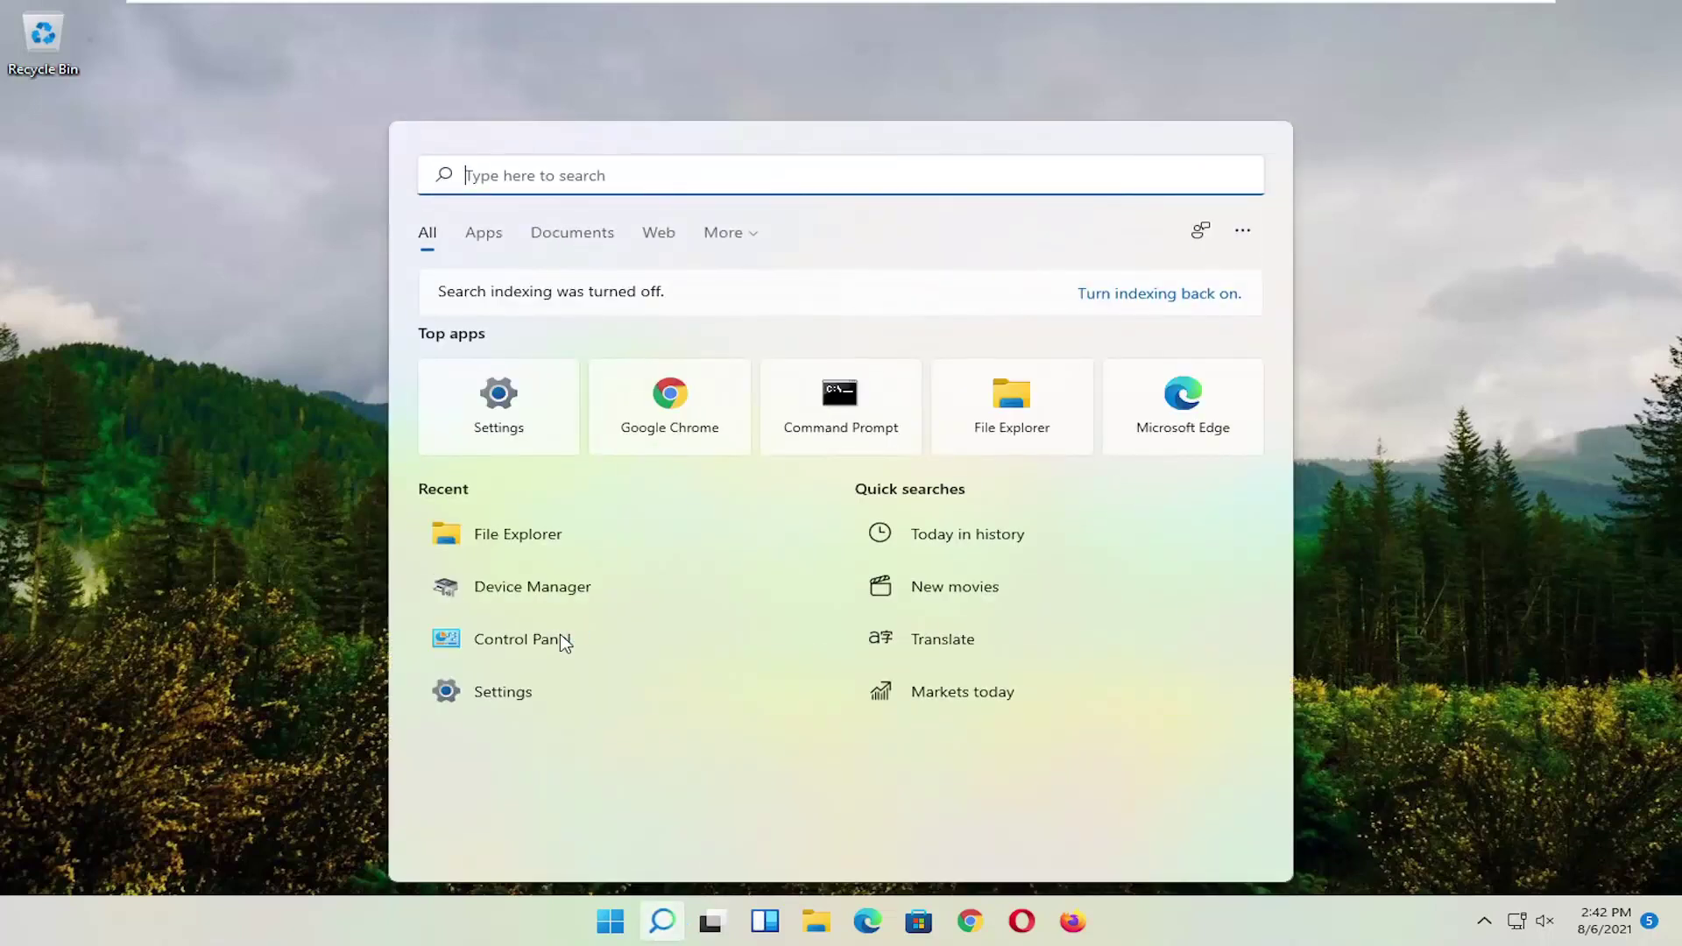
{"action": "type", "text": "cmd"}
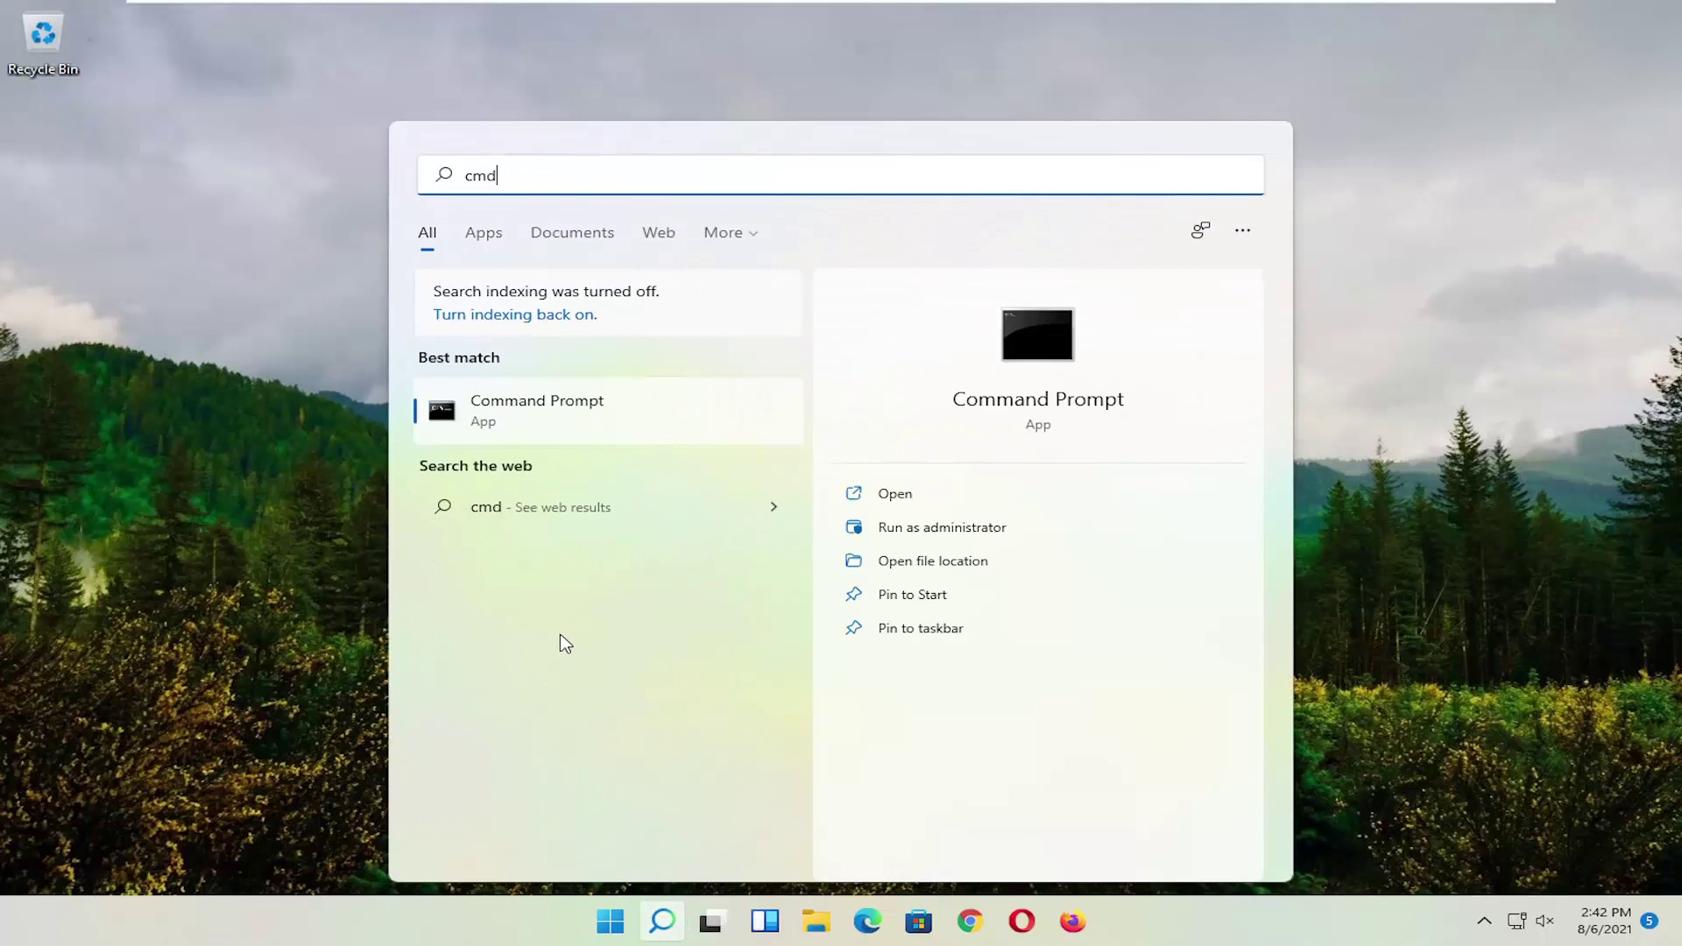
{"action": "right_click", "coordinate": [515, 421]}
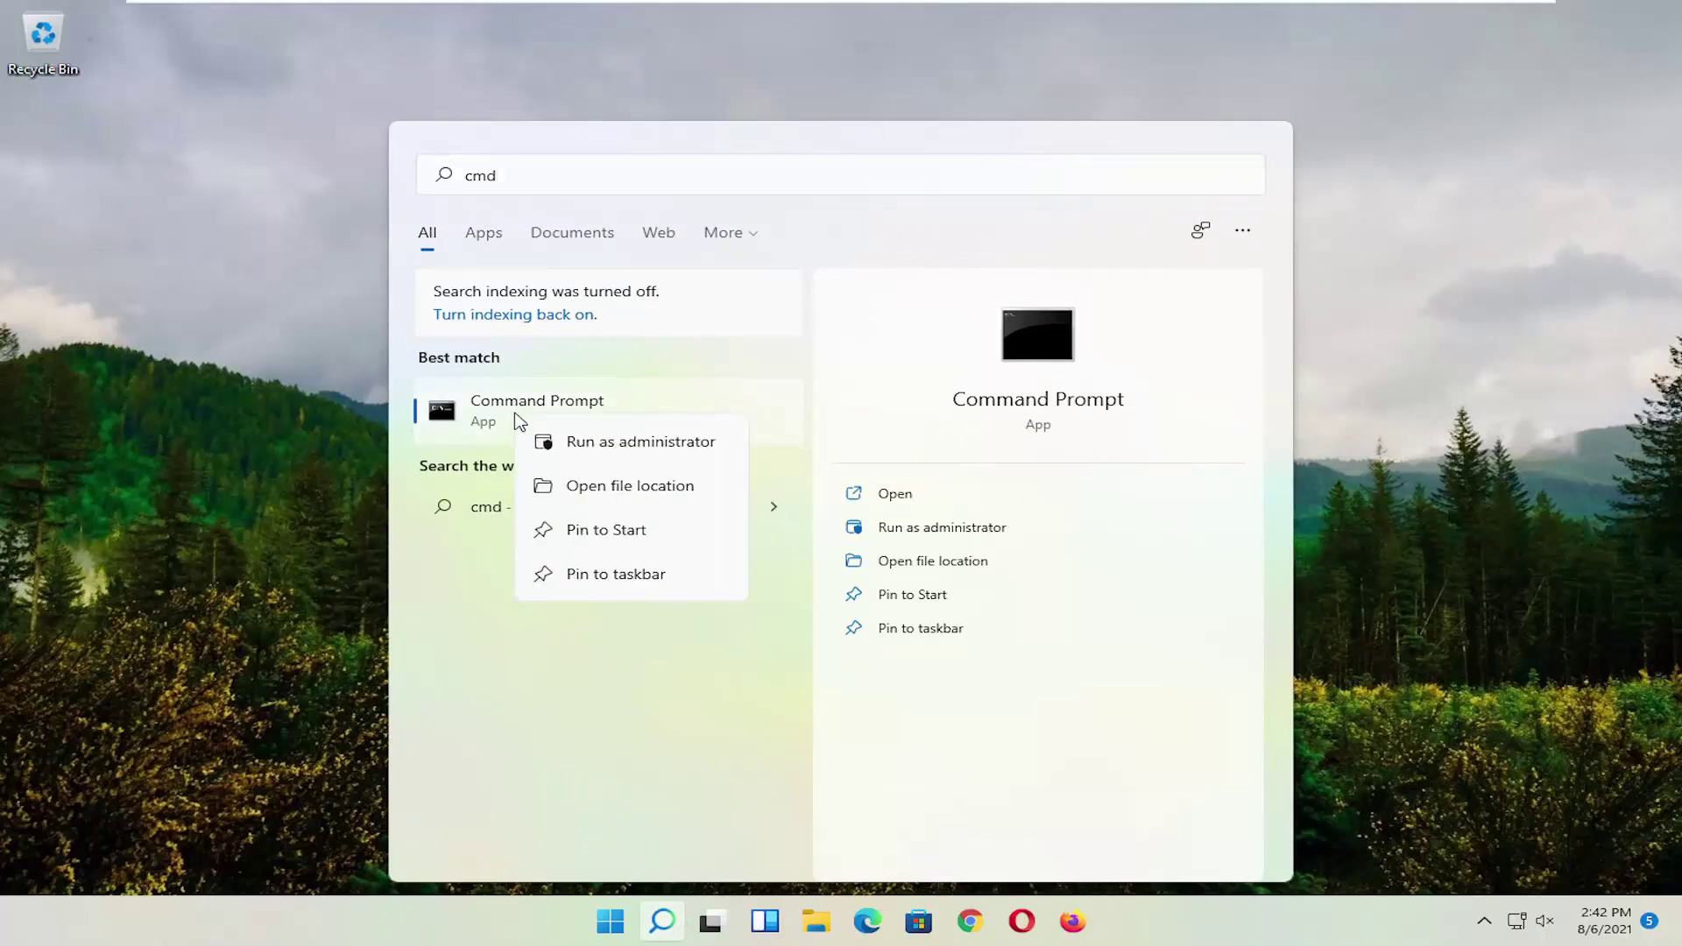
{"action": "left_click", "coordinate": [610, 447]}
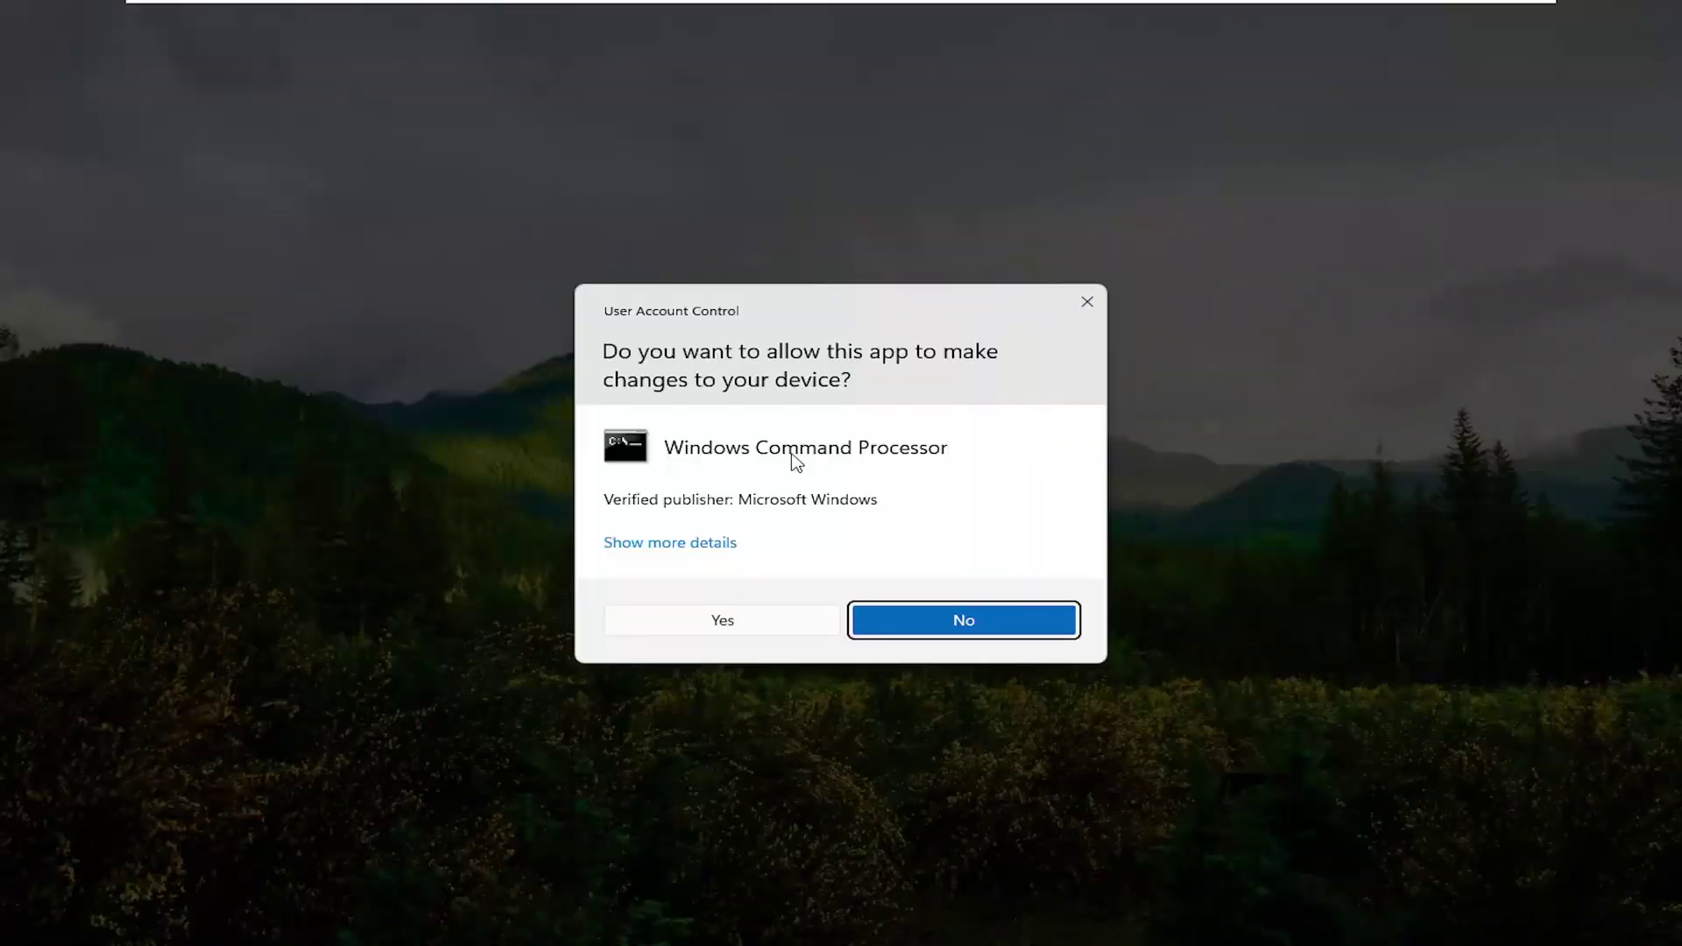
Approve the elevation prompt, centre the window and run sfc /scannow
{"action": "left_click", "coordinate": [731, 626]}
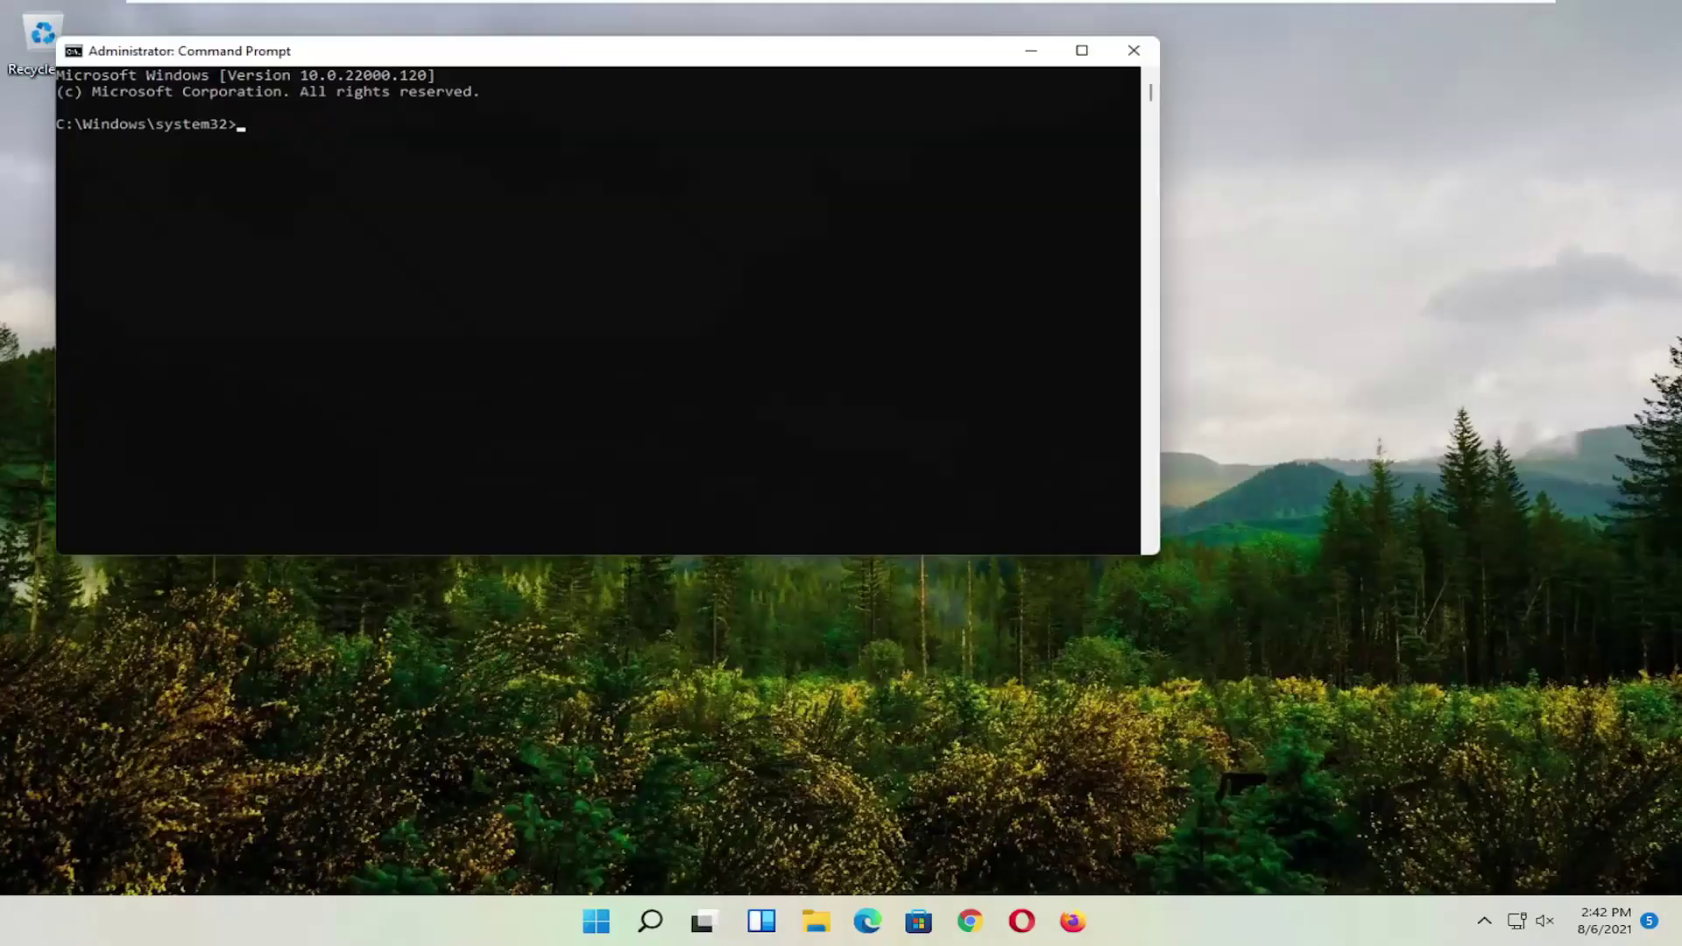
{"action": "left_click_drag", "start_coordinate": [725, 50], "coordinate": [879, 105]}
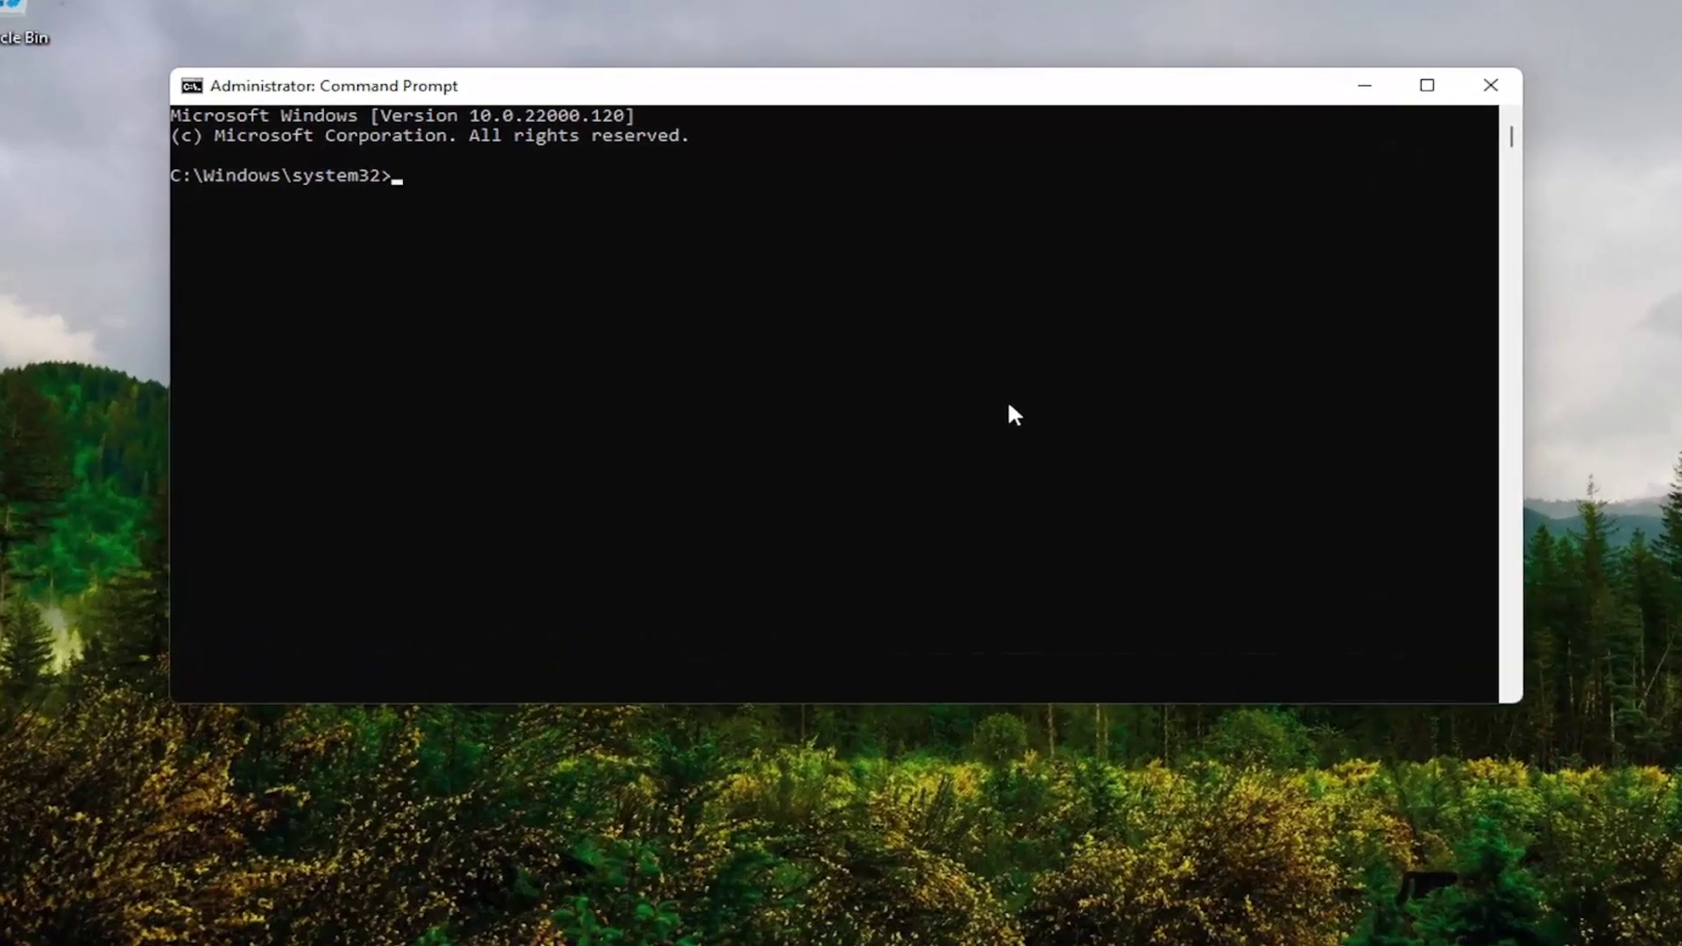
{"action": "type", "text": "sfc /scannow"}
{"action": "key", "text": "Return"}
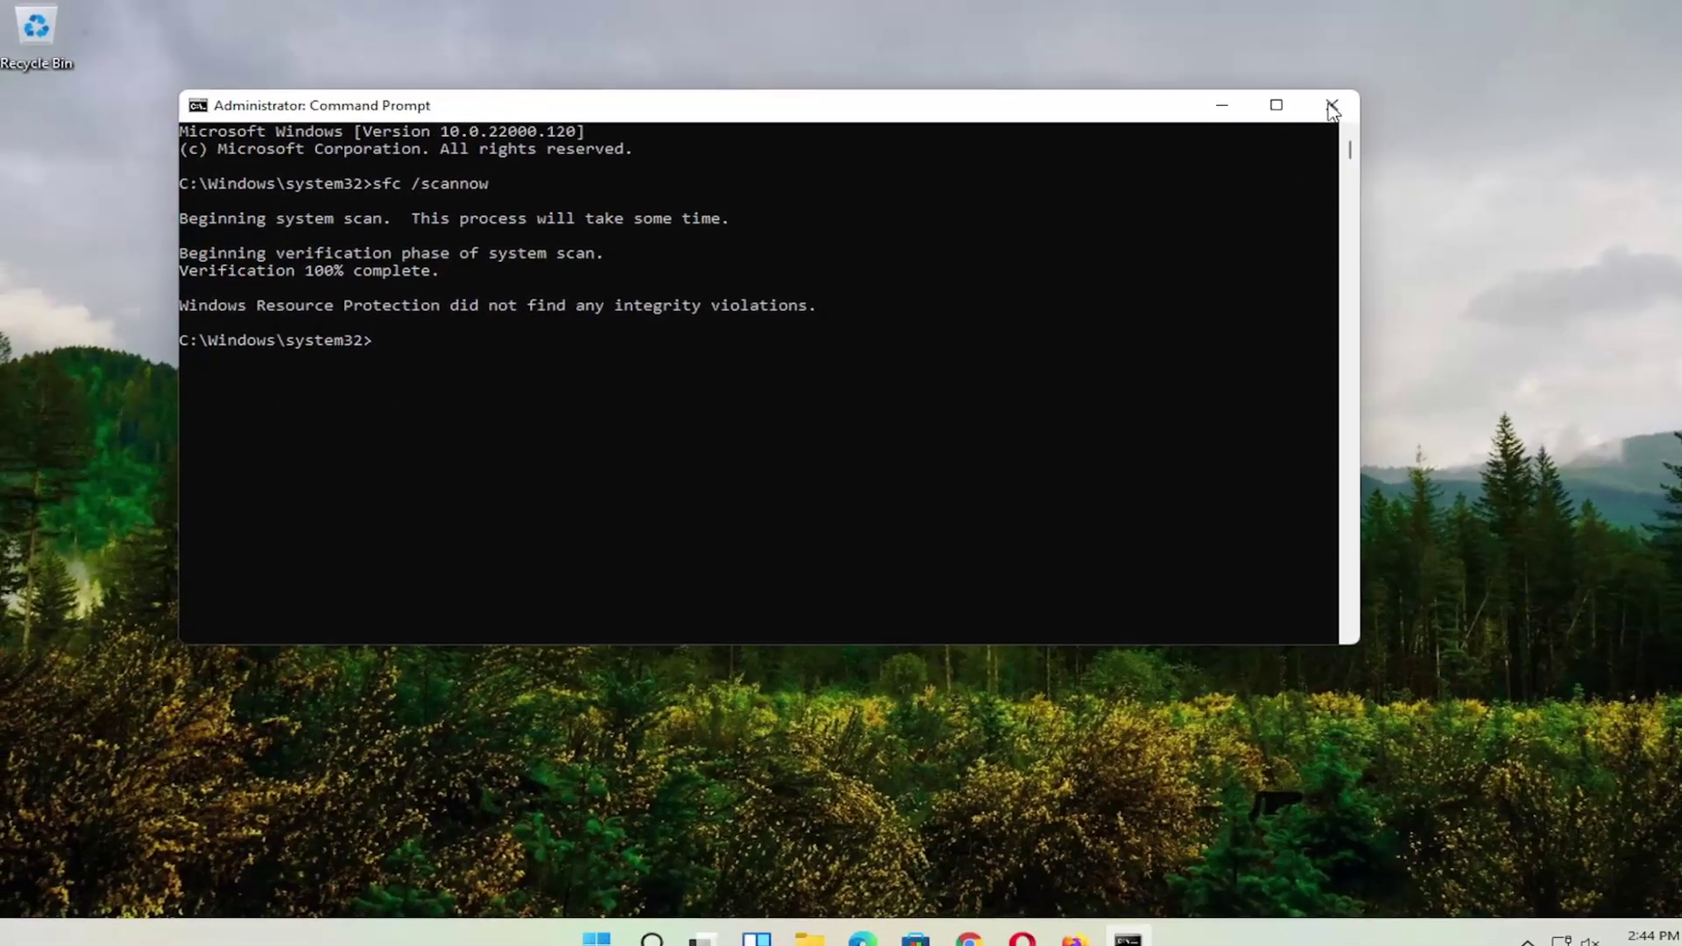
Close the administrator Command Prompt and bring up the Start Quick Link menu
{"action": "left_click", "coordinate": [1490, 85]}
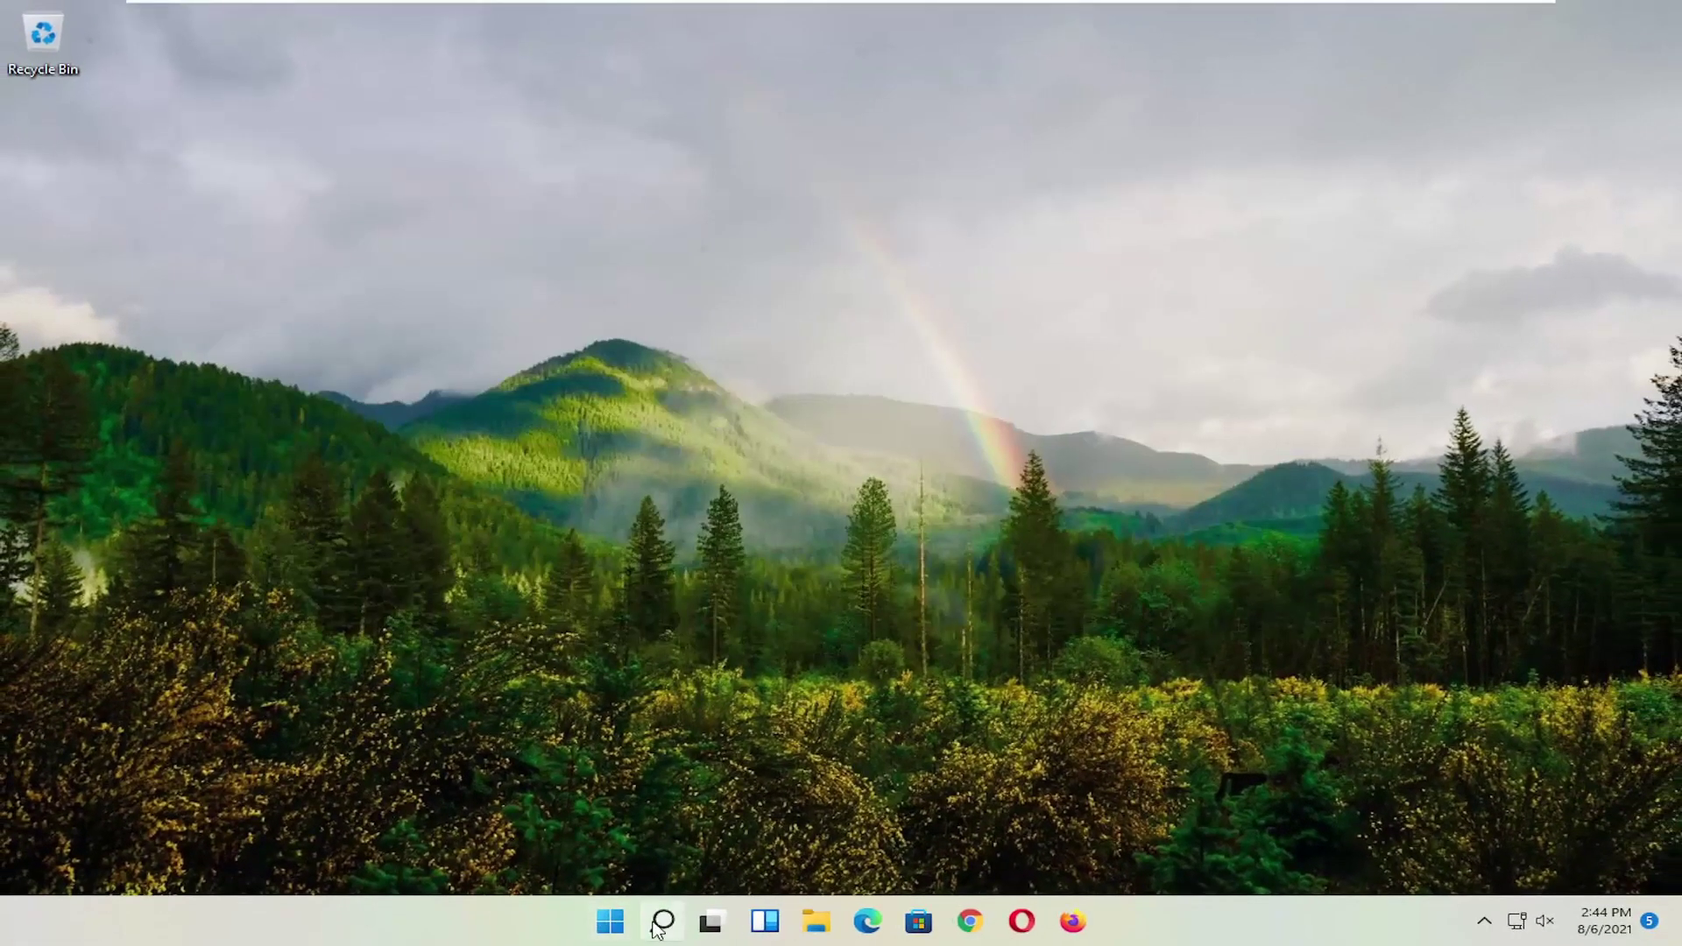
{"action": "right_click", "coordinate": [602, 920]}
{"action": "mouse_move", "coordinate": [627, 836]}
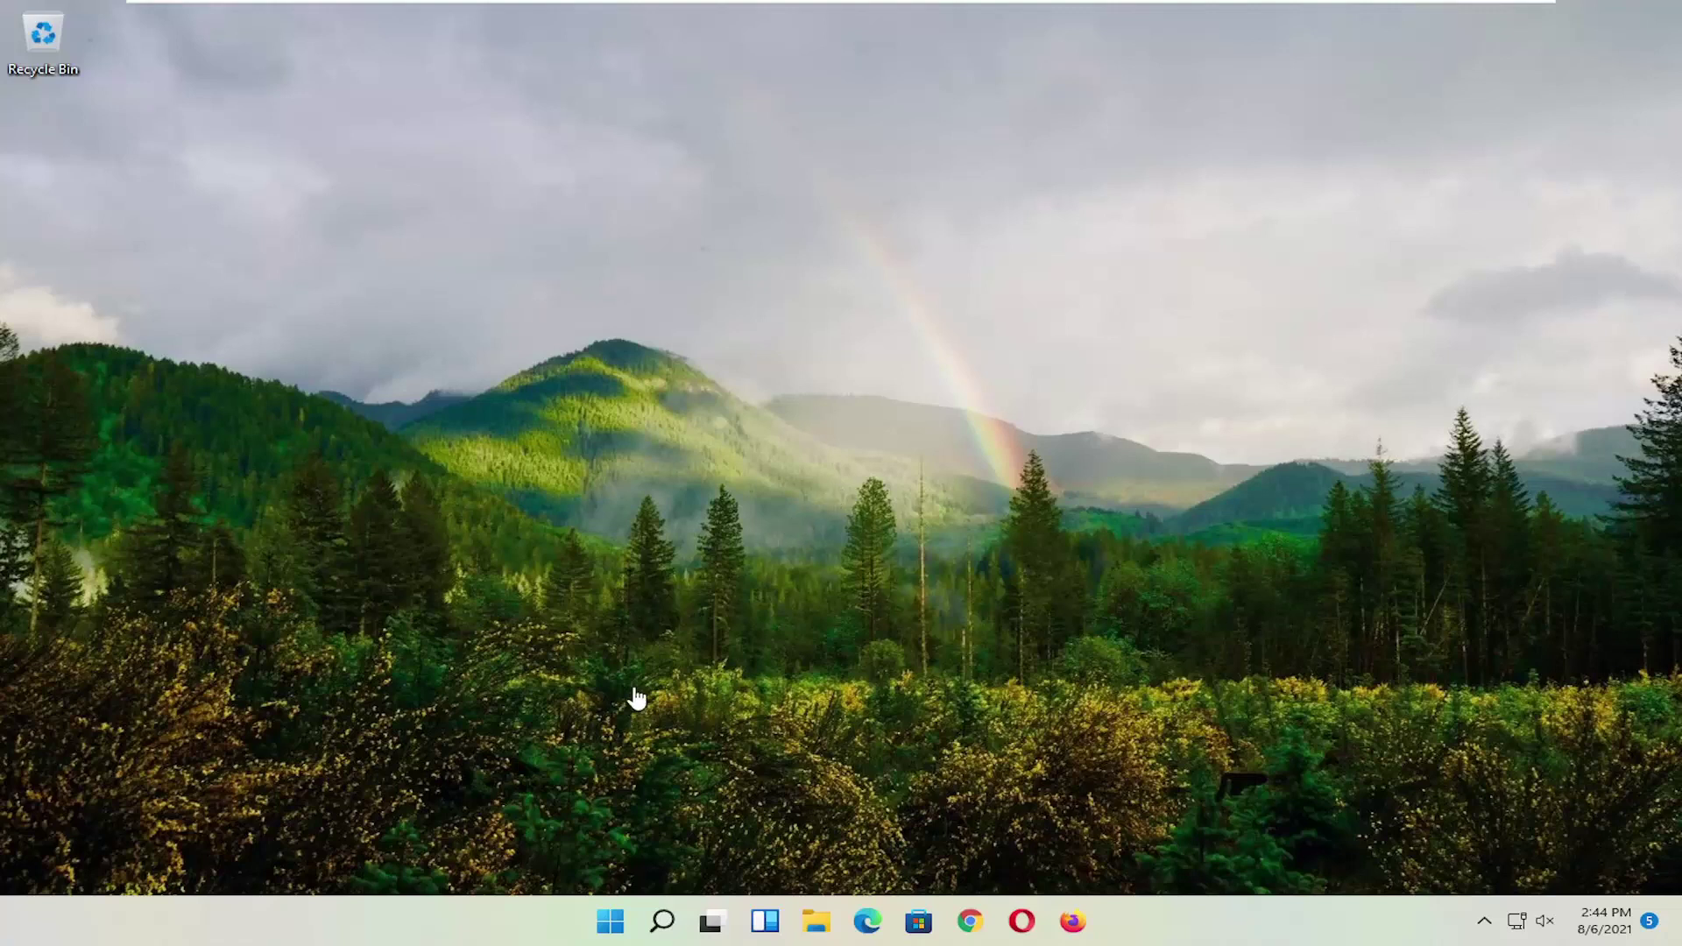
Open 'advanced system settings' from search, centre System Properties and open Performance Settings
{"action": "left_click", "coordinate": [660, 921]}
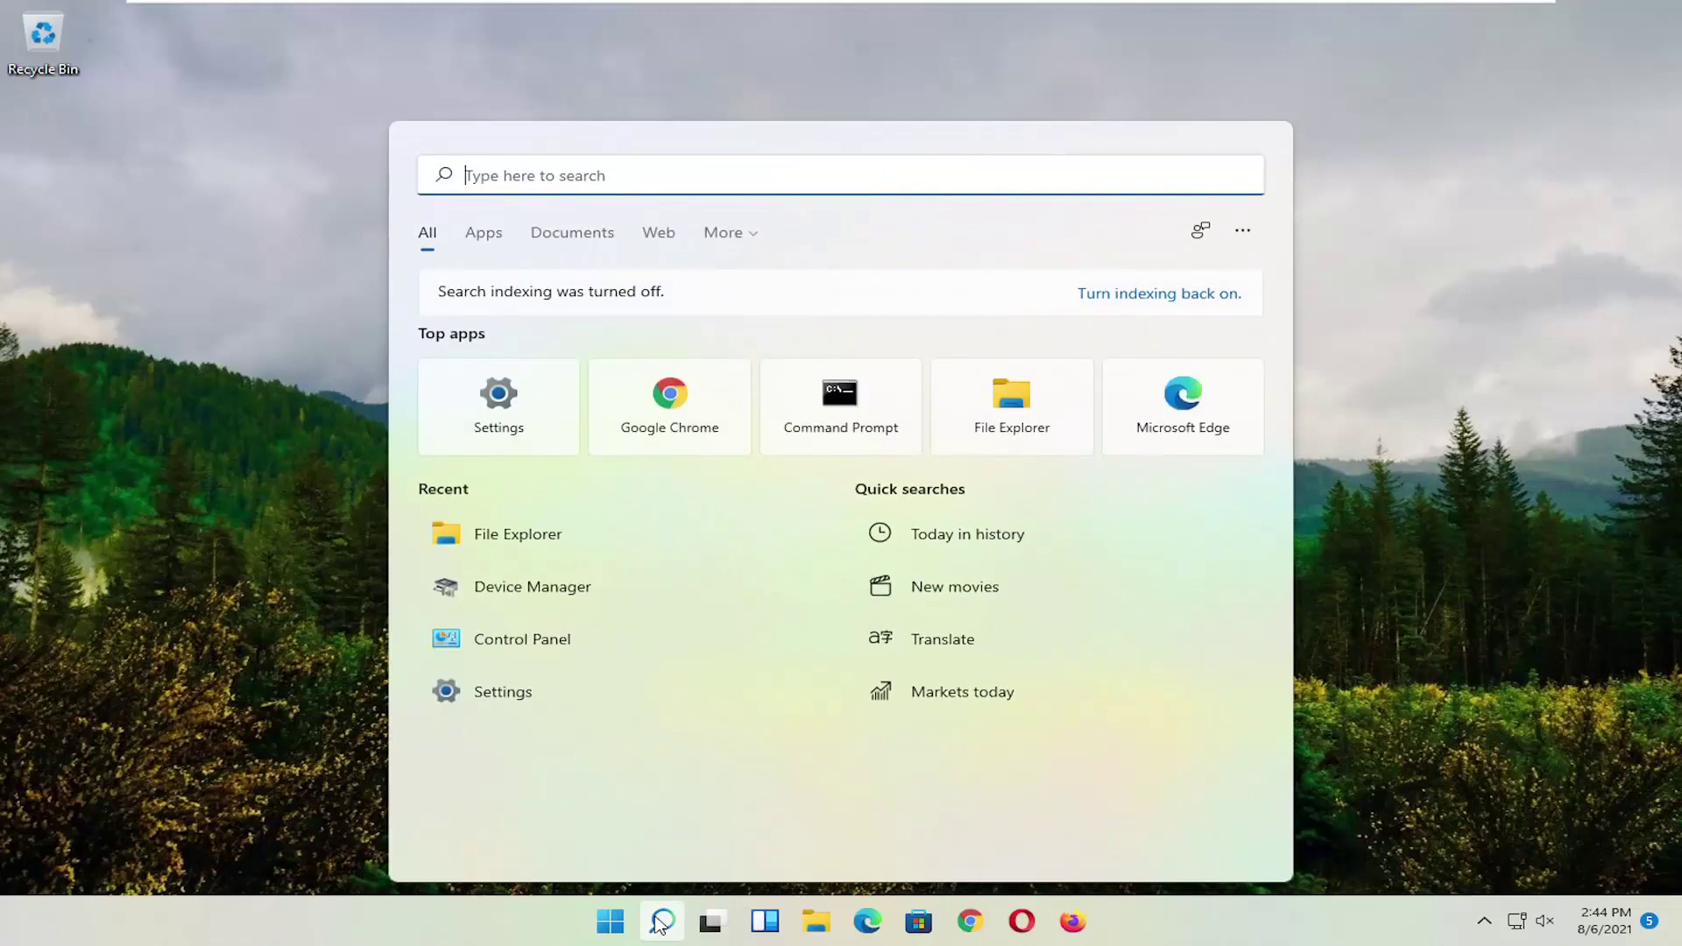
{"action": "type", "text": "advanced system settings"}
{"action": "left_click", "coordinate": [526, 412]}
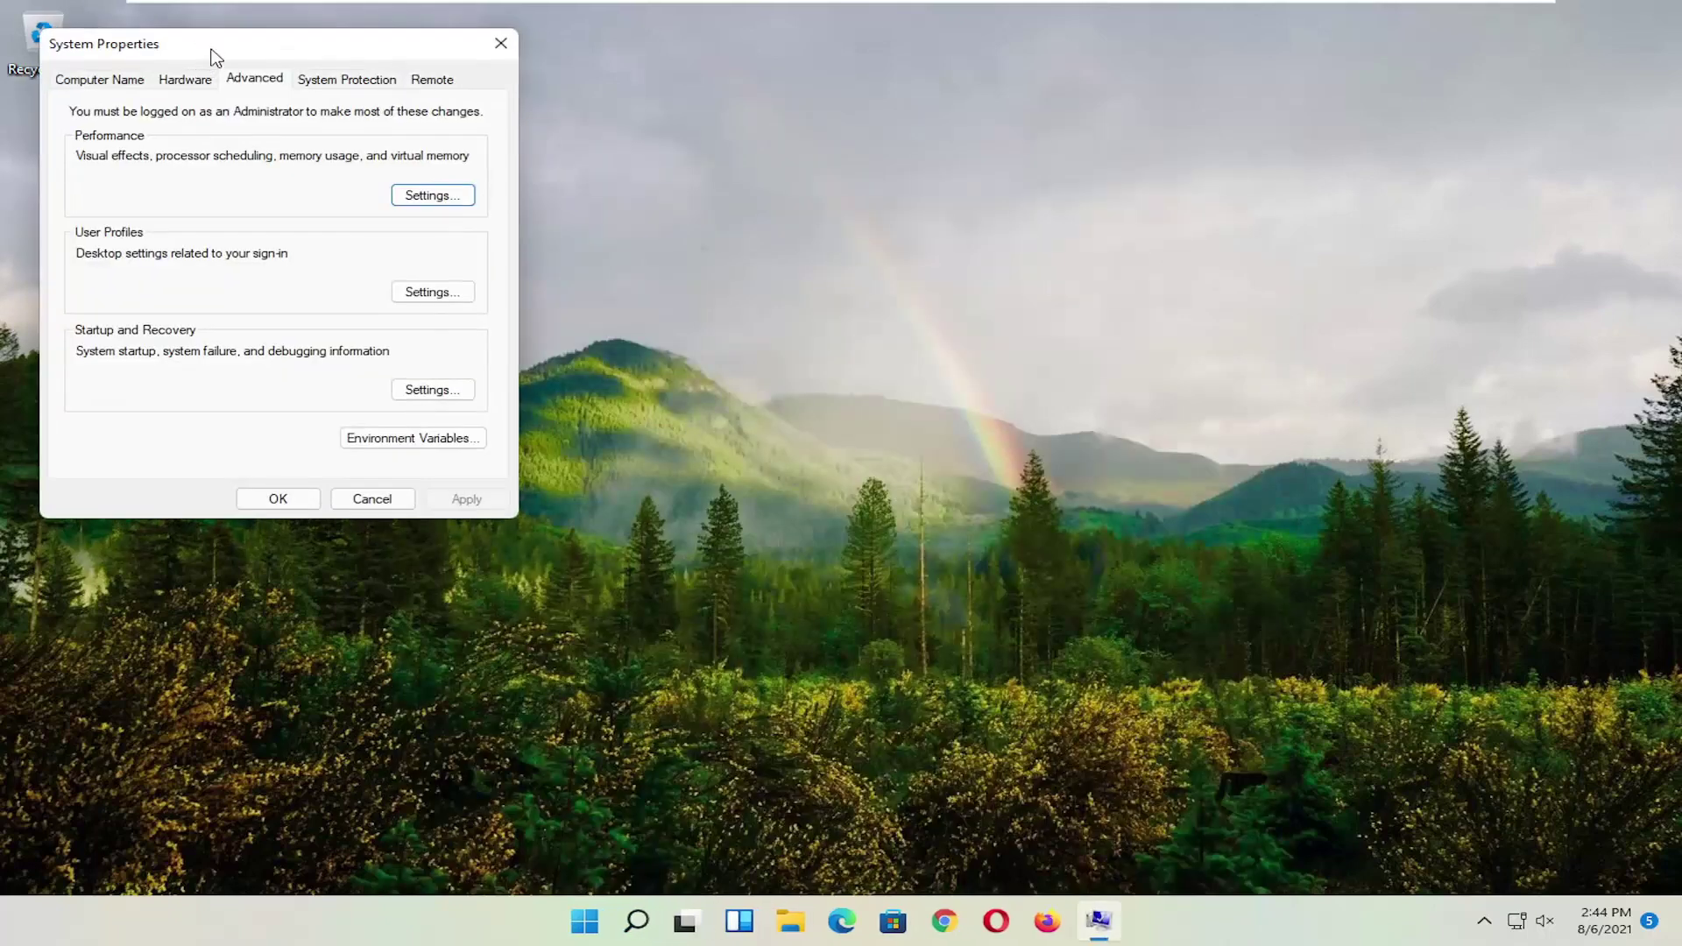
{"action": "left_click_drag", "start_coordinate": [214, 48], "coordinate": [669, 210]}
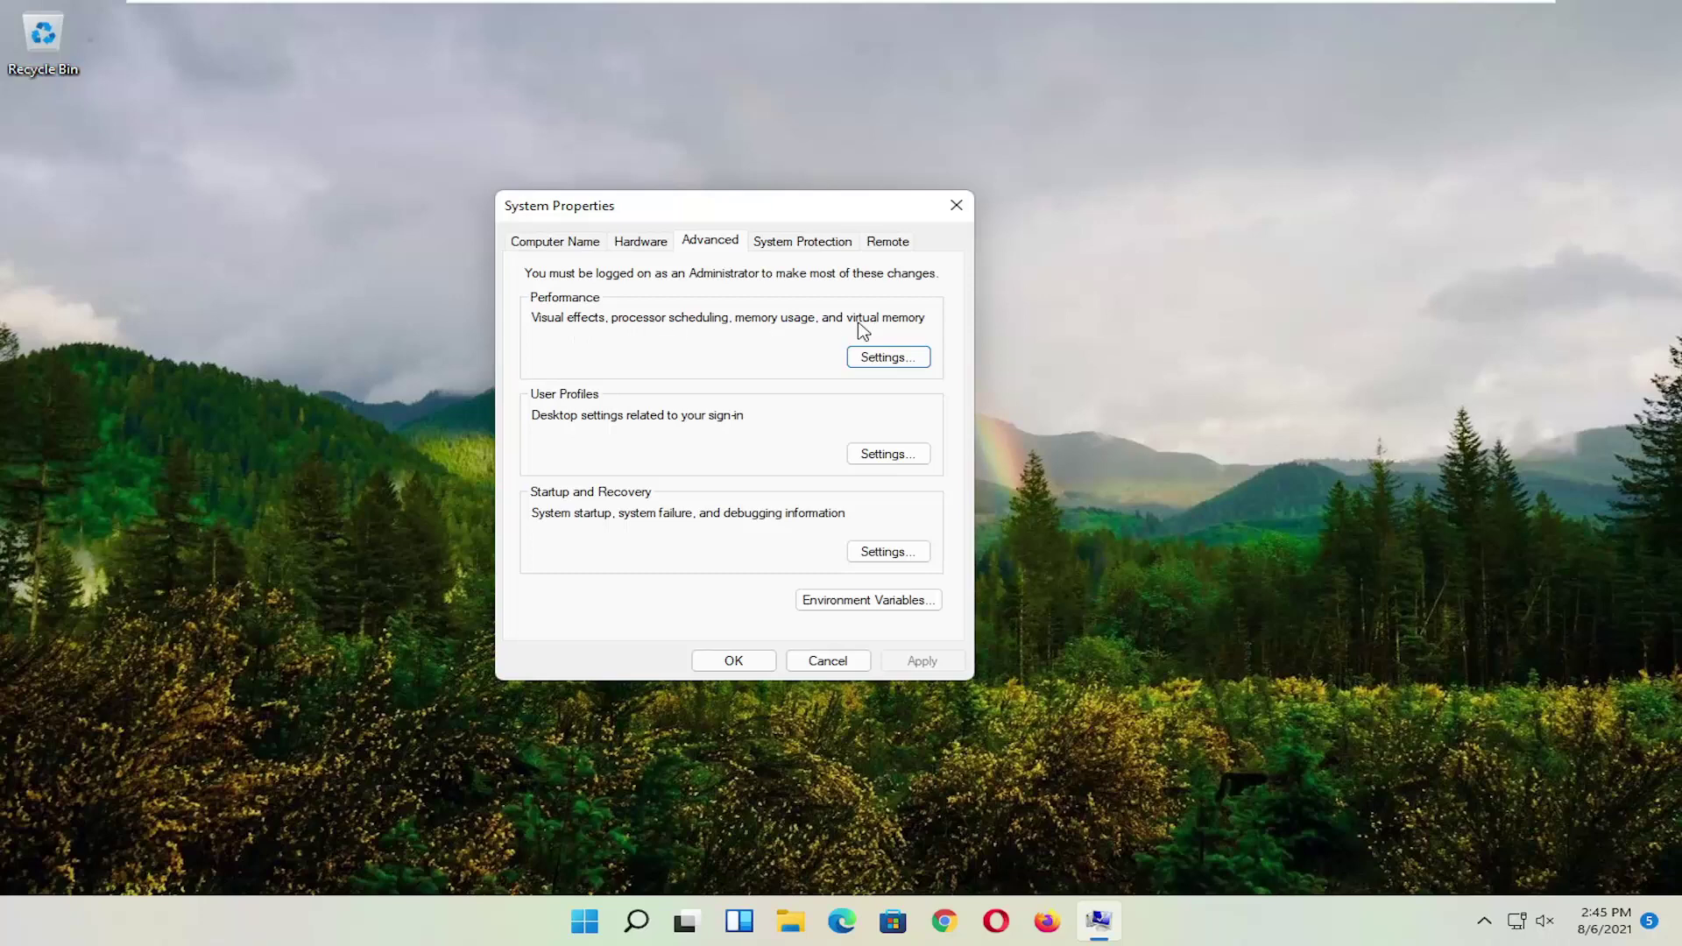
{"action": "left_click", "coordinate": [890, 358]}
Turn on DEP for all programs and services except those selected, then start adding an exception
{"action": "left_click_drag", "start_coordinate": [741, 259], "coordinate": [701, 131]}
{"action": "left_click", "coordinate": [767, 181]}
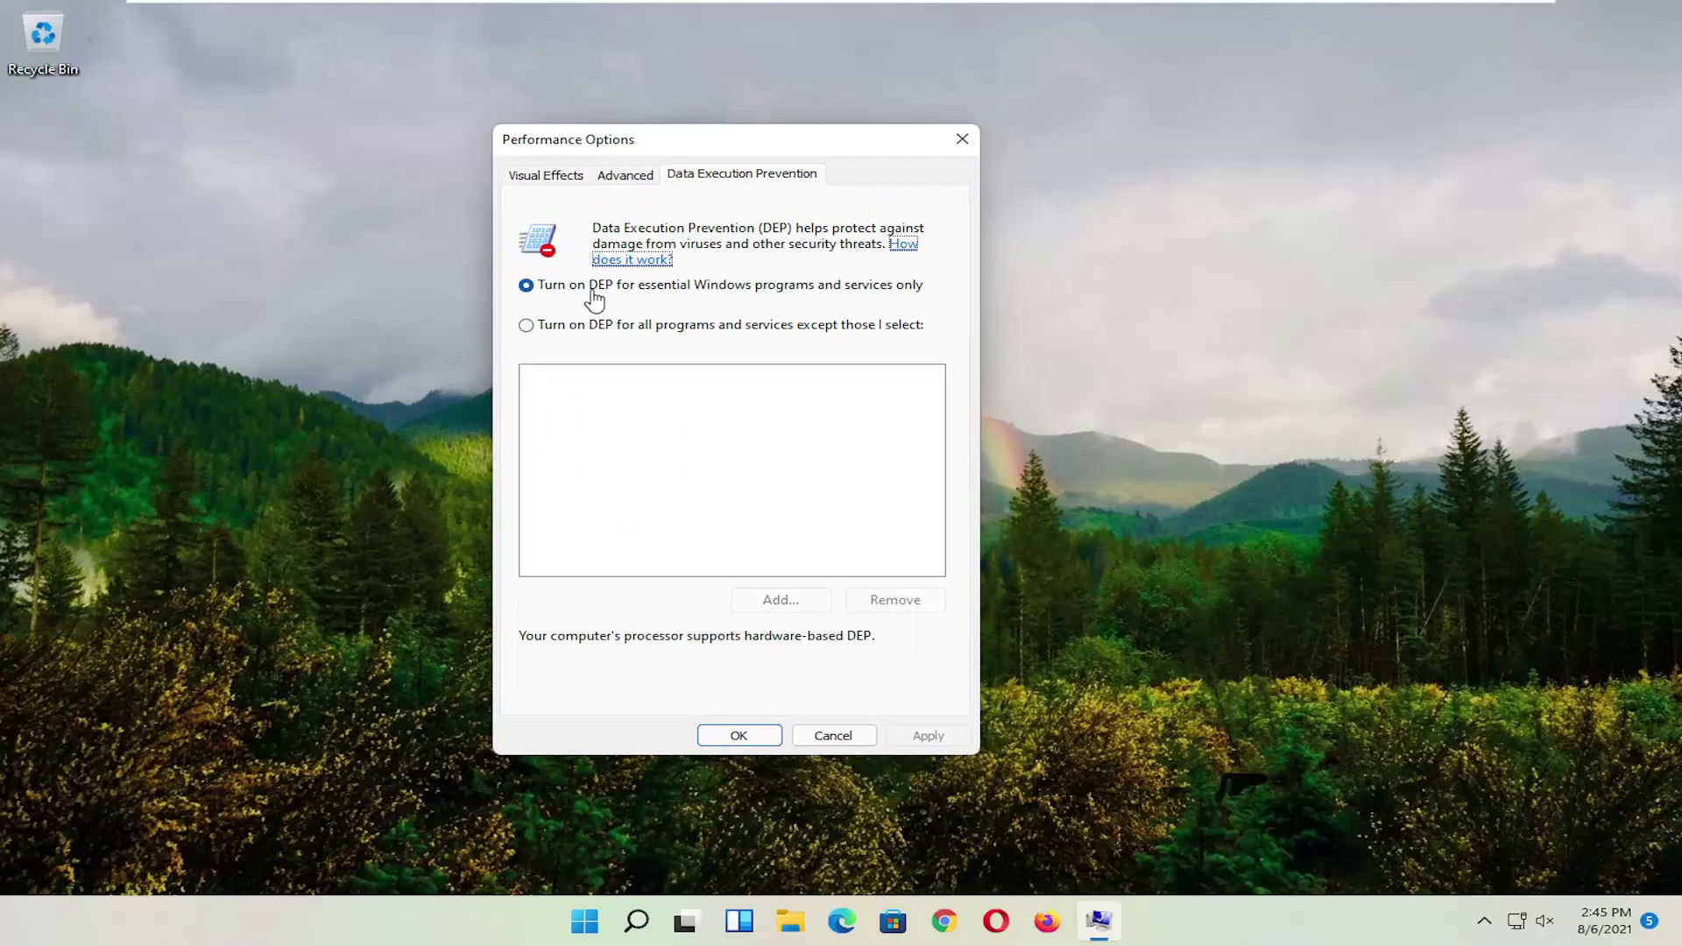
{"action": "left_click", "coordinate": [585, 331]}
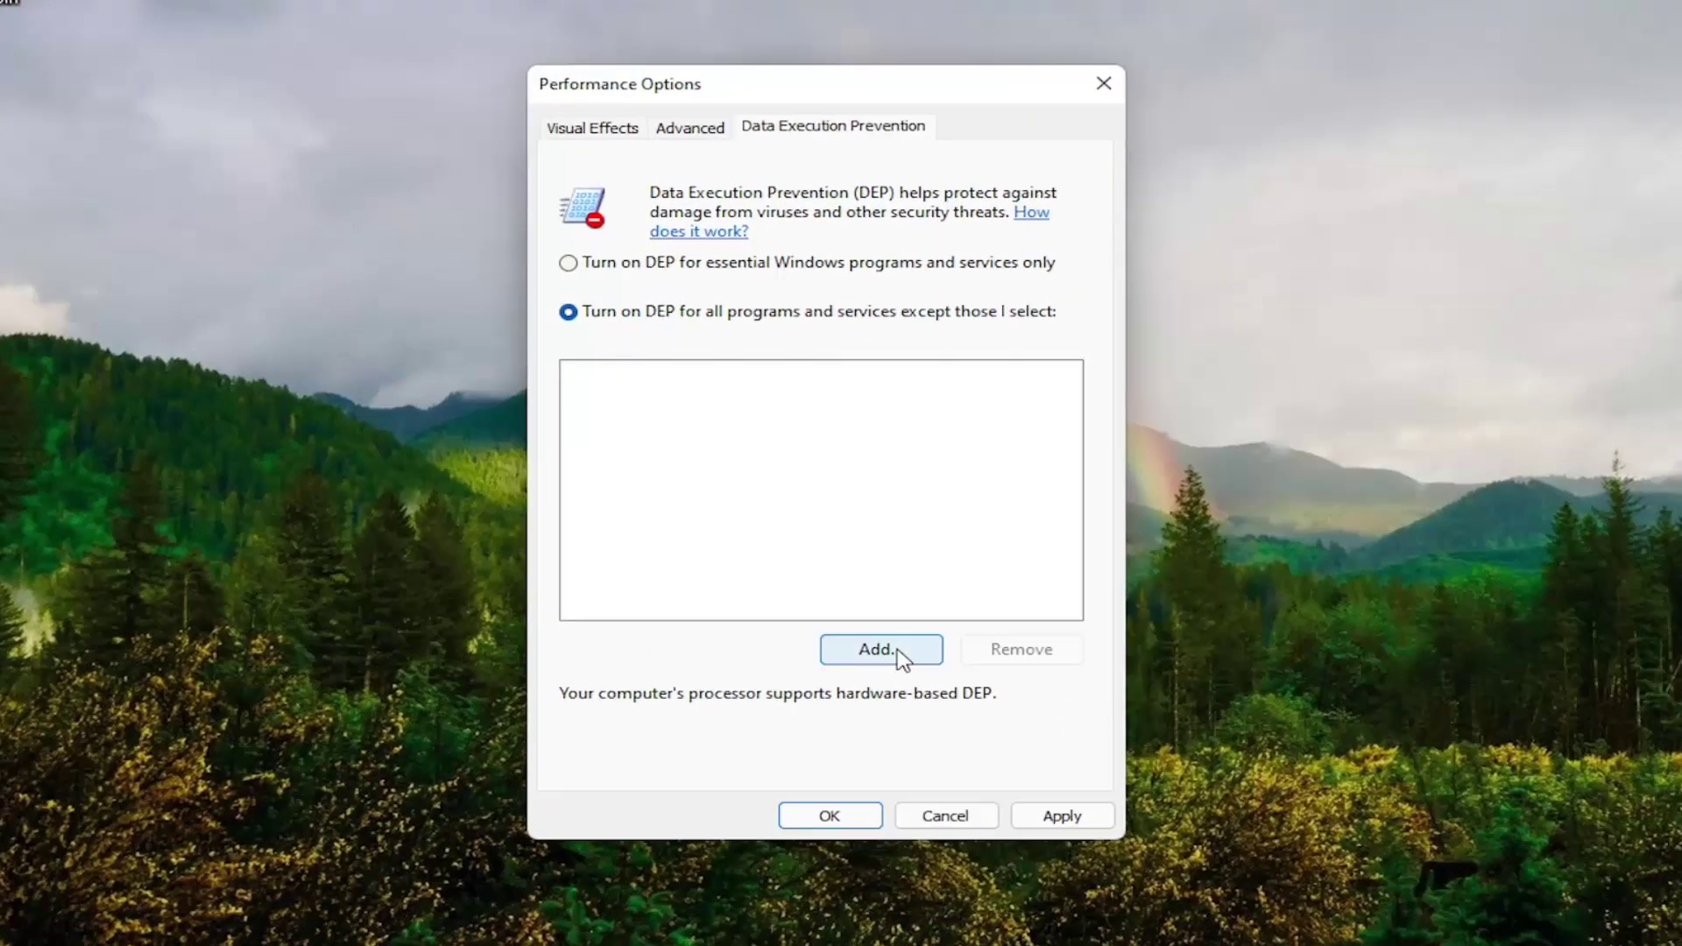
{"action": "left_click", "coordinate": [899, 655]}
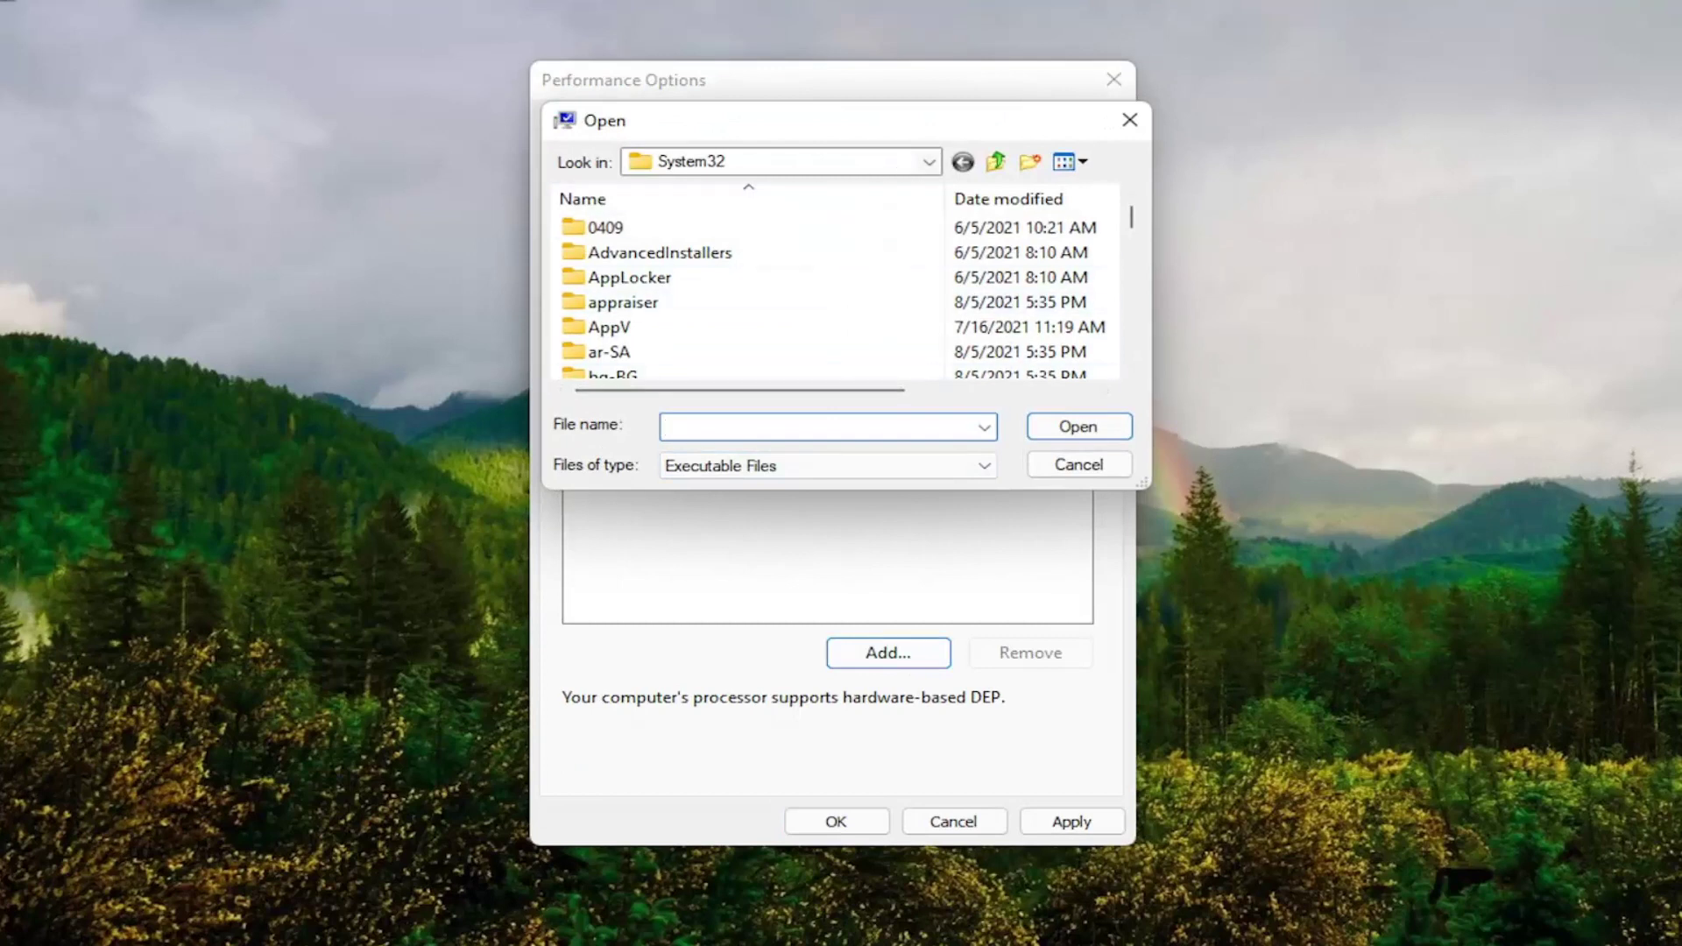
Choose iPodService from C:\Program Files\iPod\bin as a DEP exception
{"action": "left_click", "coordinate": [927, 161]}
{"action": "left_click", "coordinate": [732, 213]}
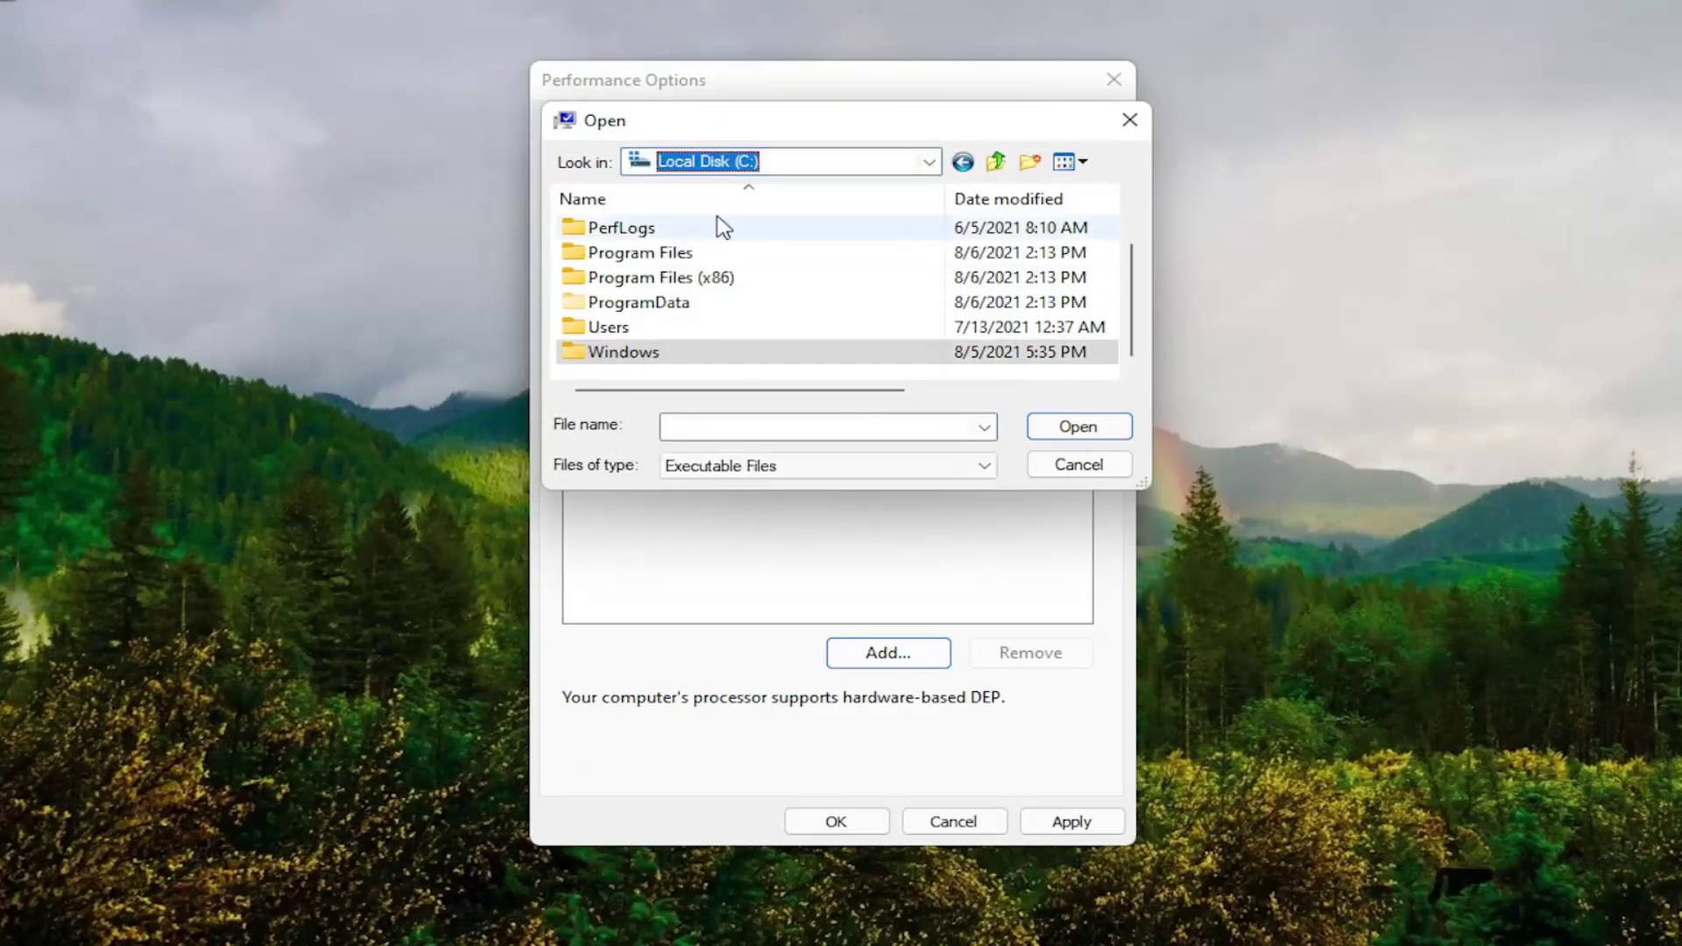
{"action": "double_click", "coordinate": [640, 254]}
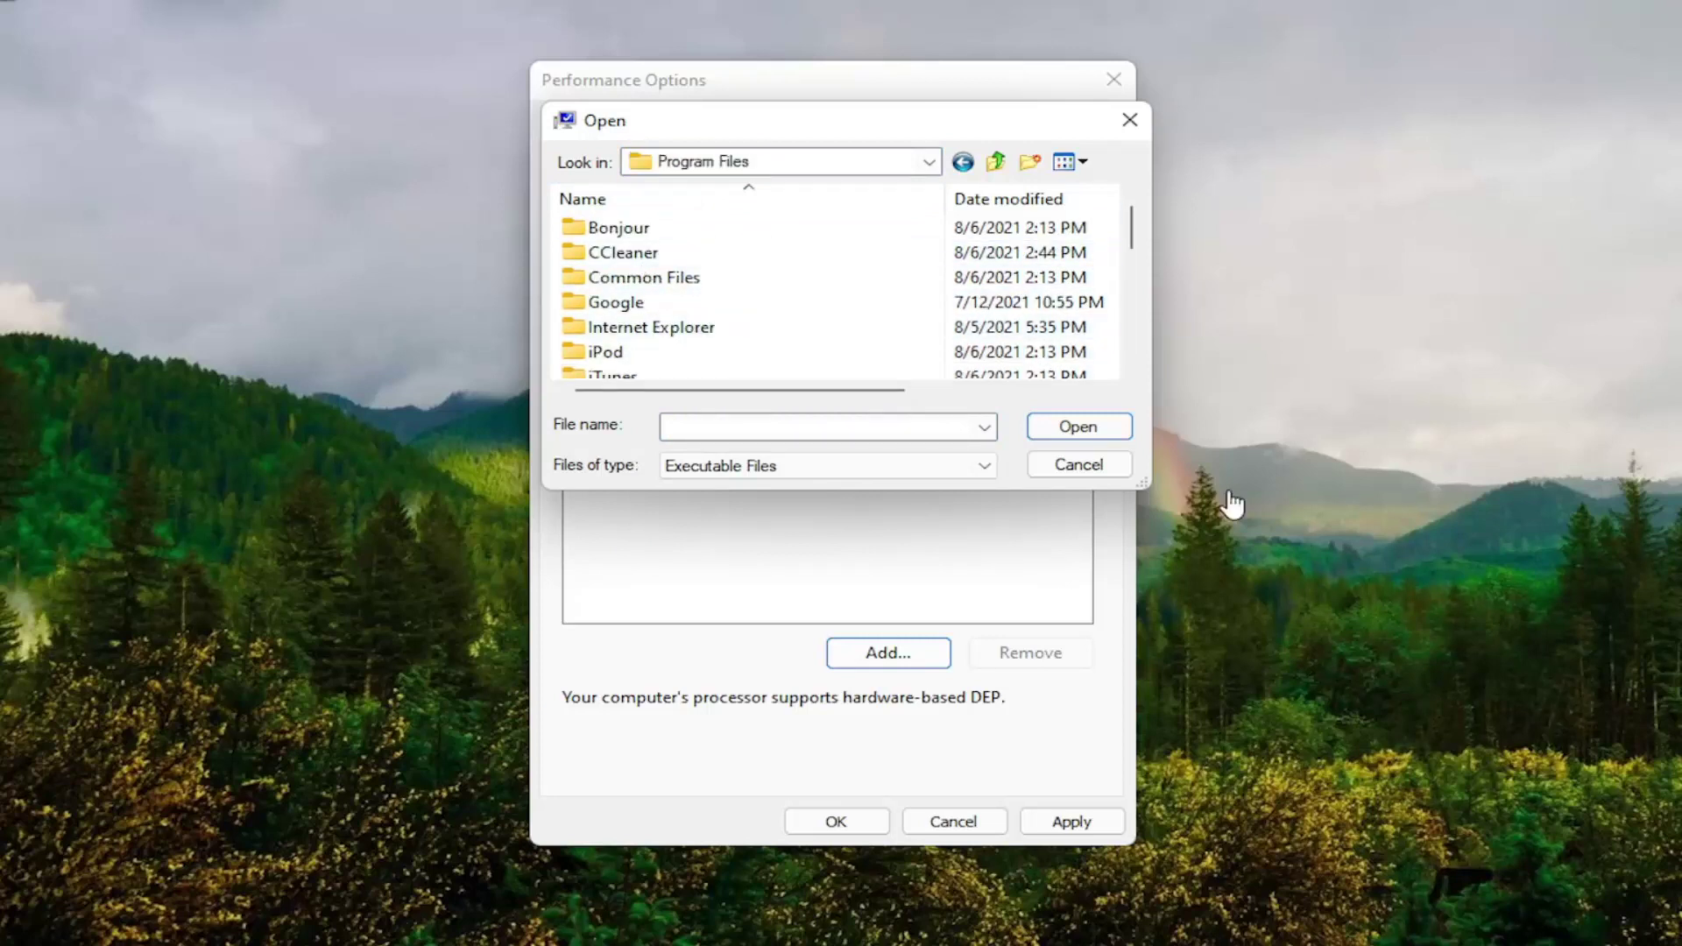
{"action": "left_click", "coordinate": [644, 309]}
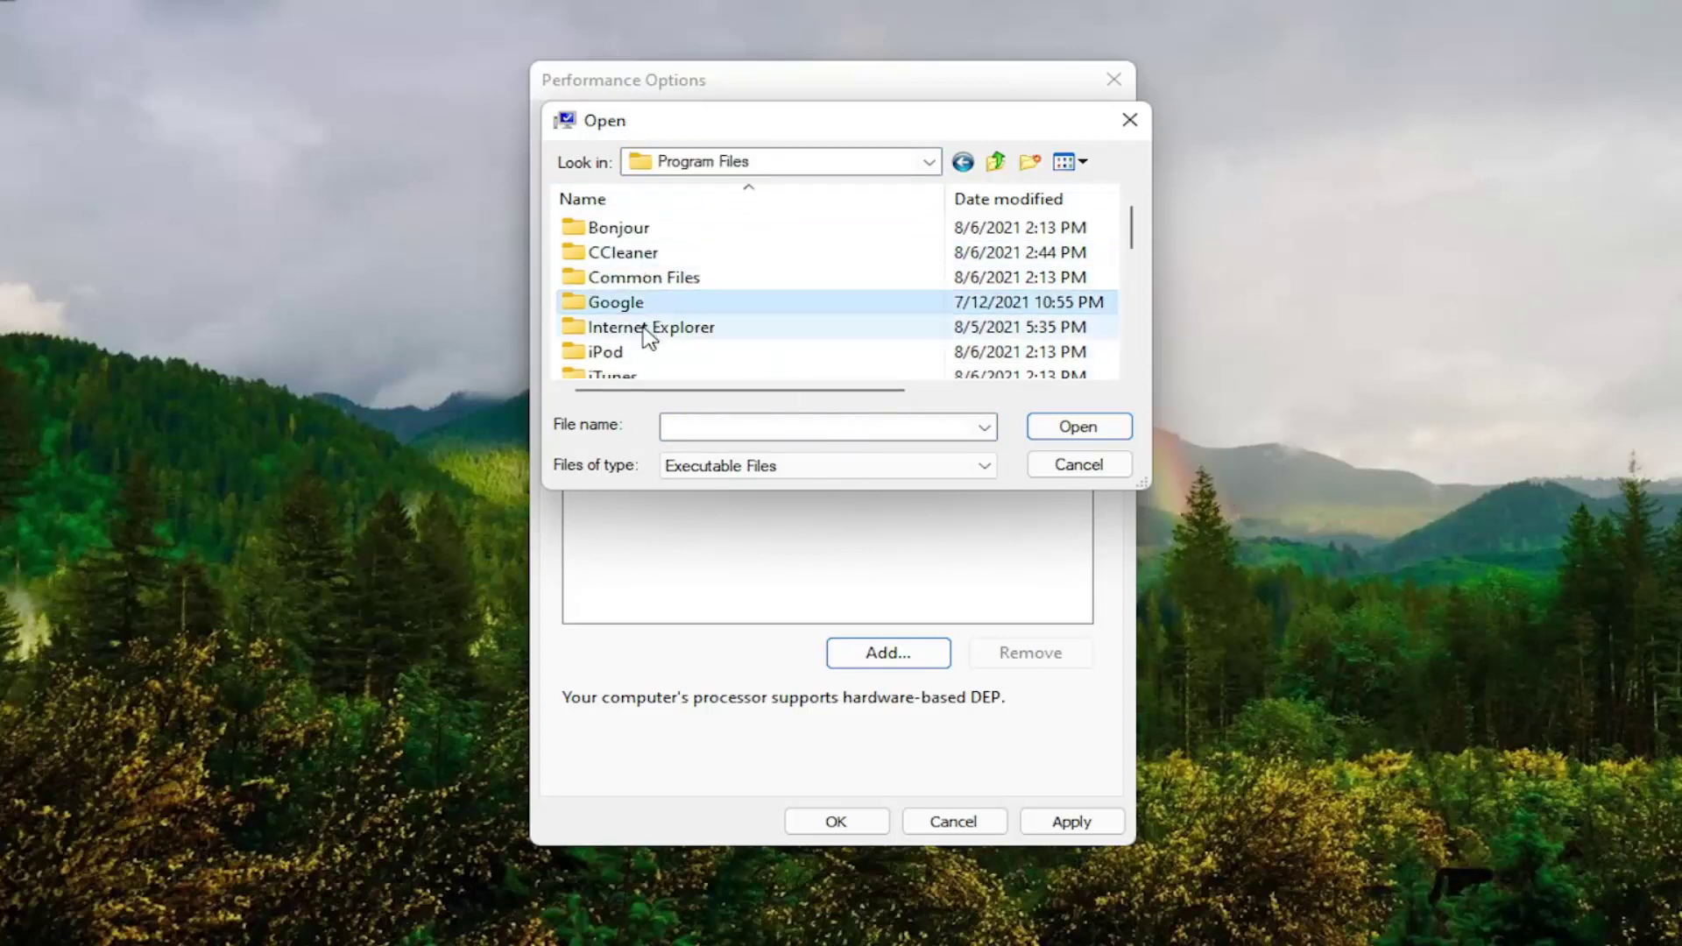
{"action": "double_click", "coordinate": [628, 354]}
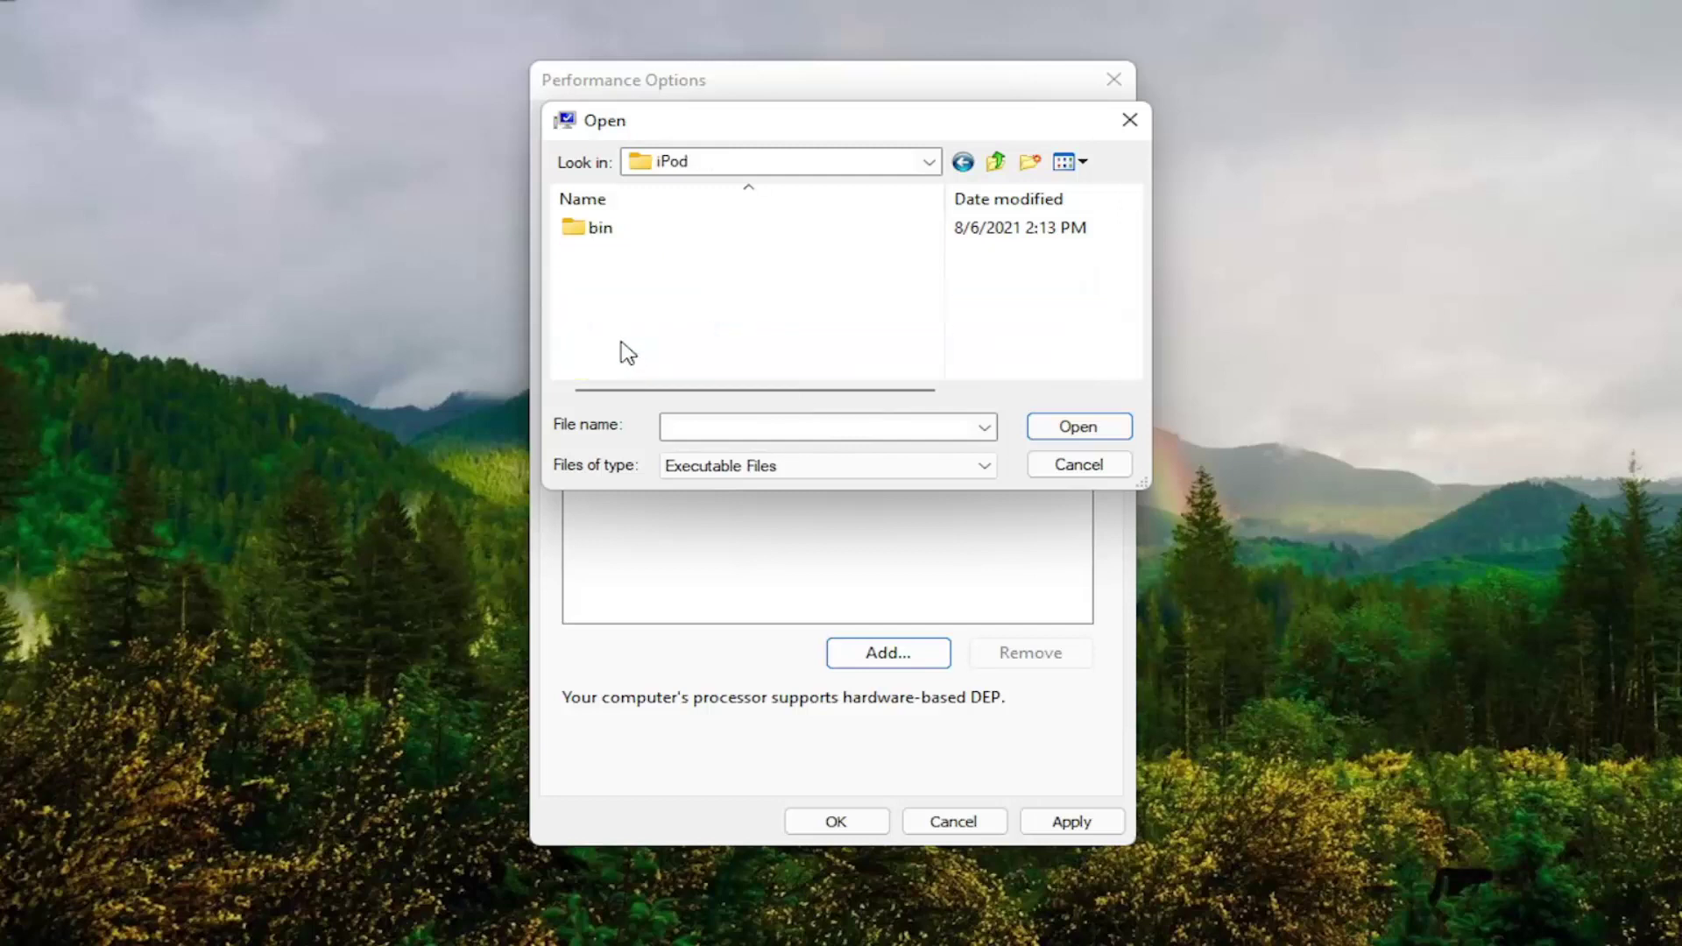
{"action": "double_click", "coordinate": [608, 231]}
{"action": "left_click", "coordinate": [626, 233]}
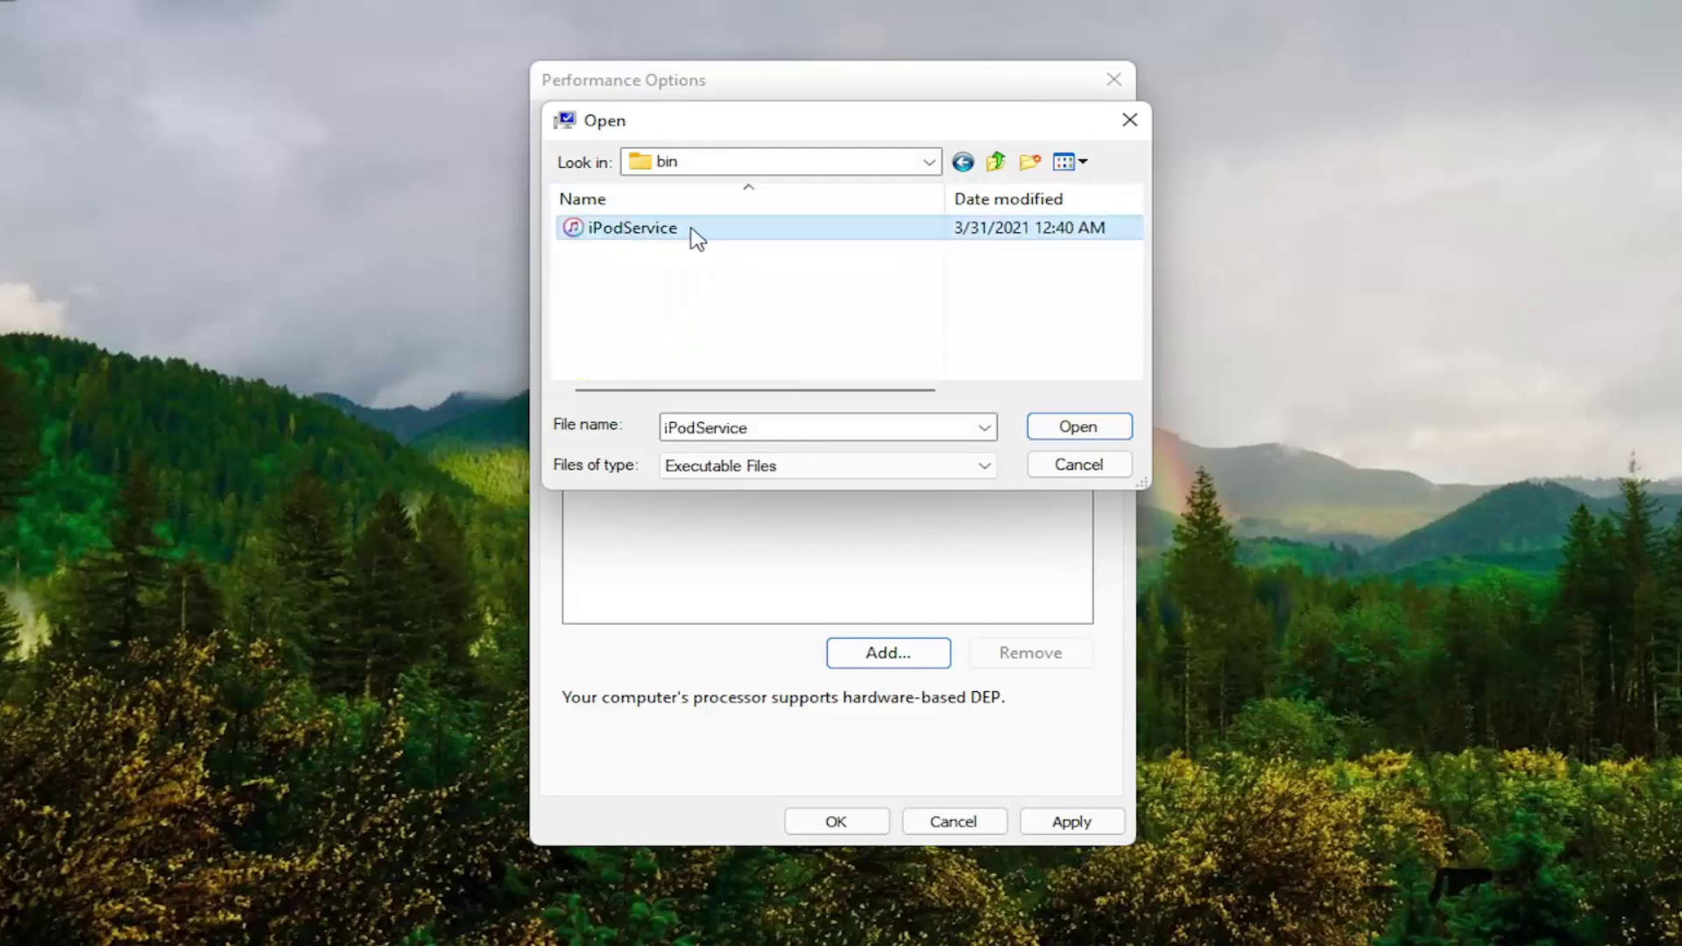
{"action": "left_click", "coordinate": [1105, 435]}
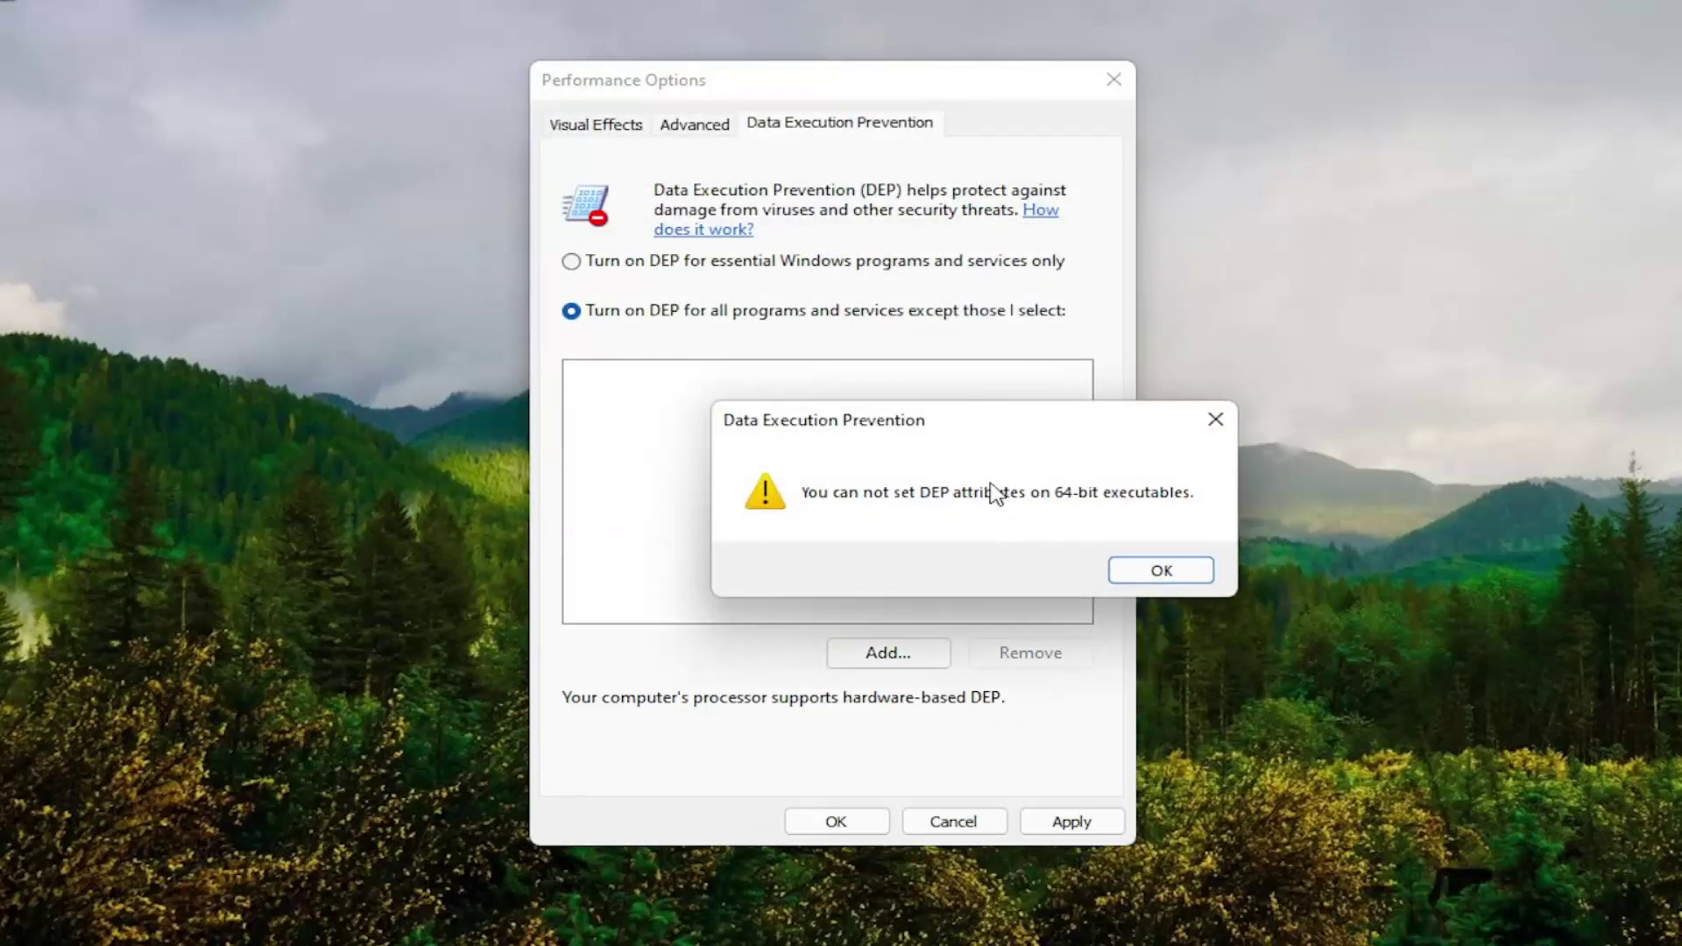
Dismiss the 64-bit DEP warning and close Performance Options and System Properties
{"action": "left_click", "coordinate": [1178, 578]}
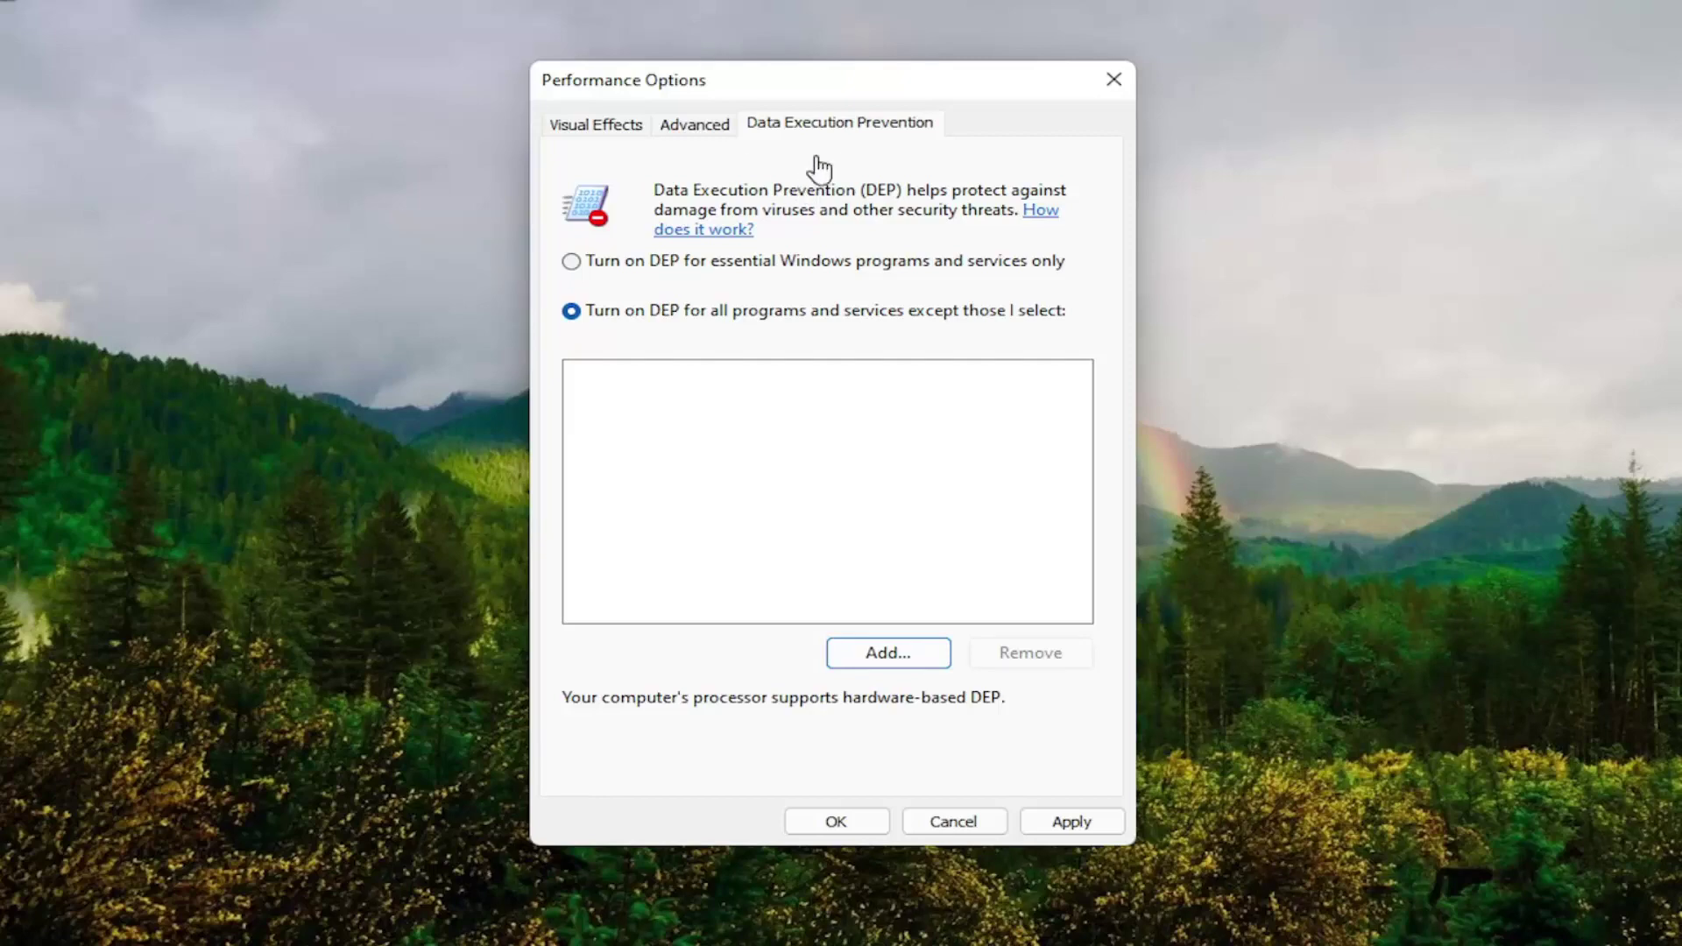
{"action": "left_click", "coordinate": [1113, 79]}
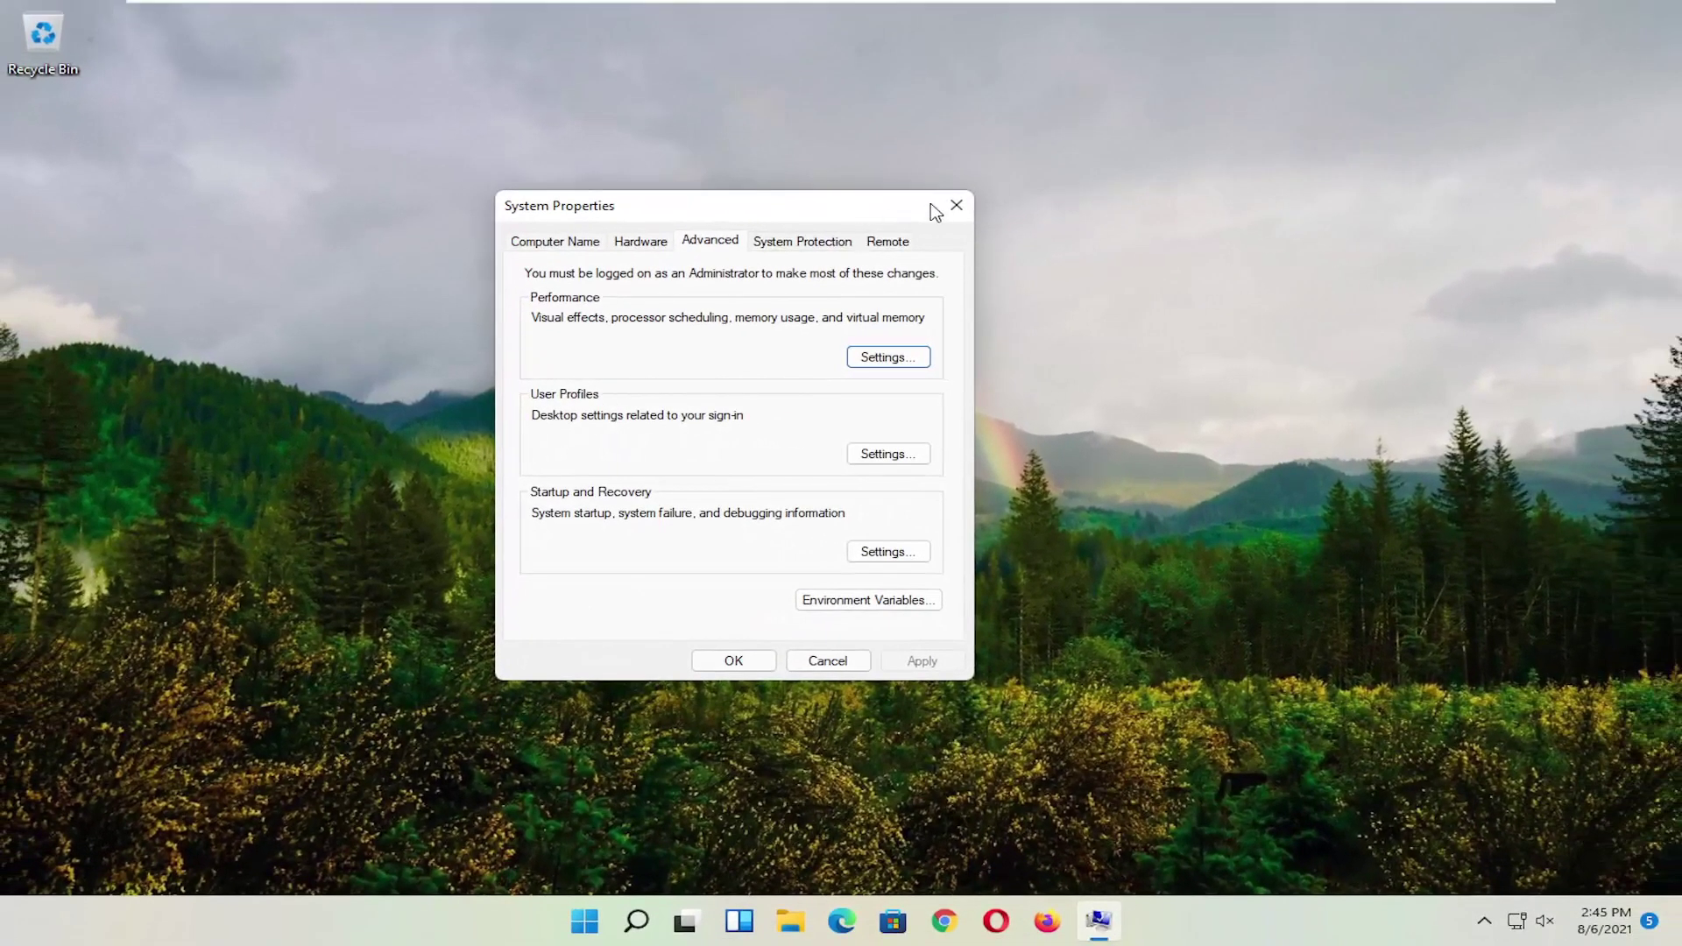
{"action": "left_click", "coordinate": [993, 195]}
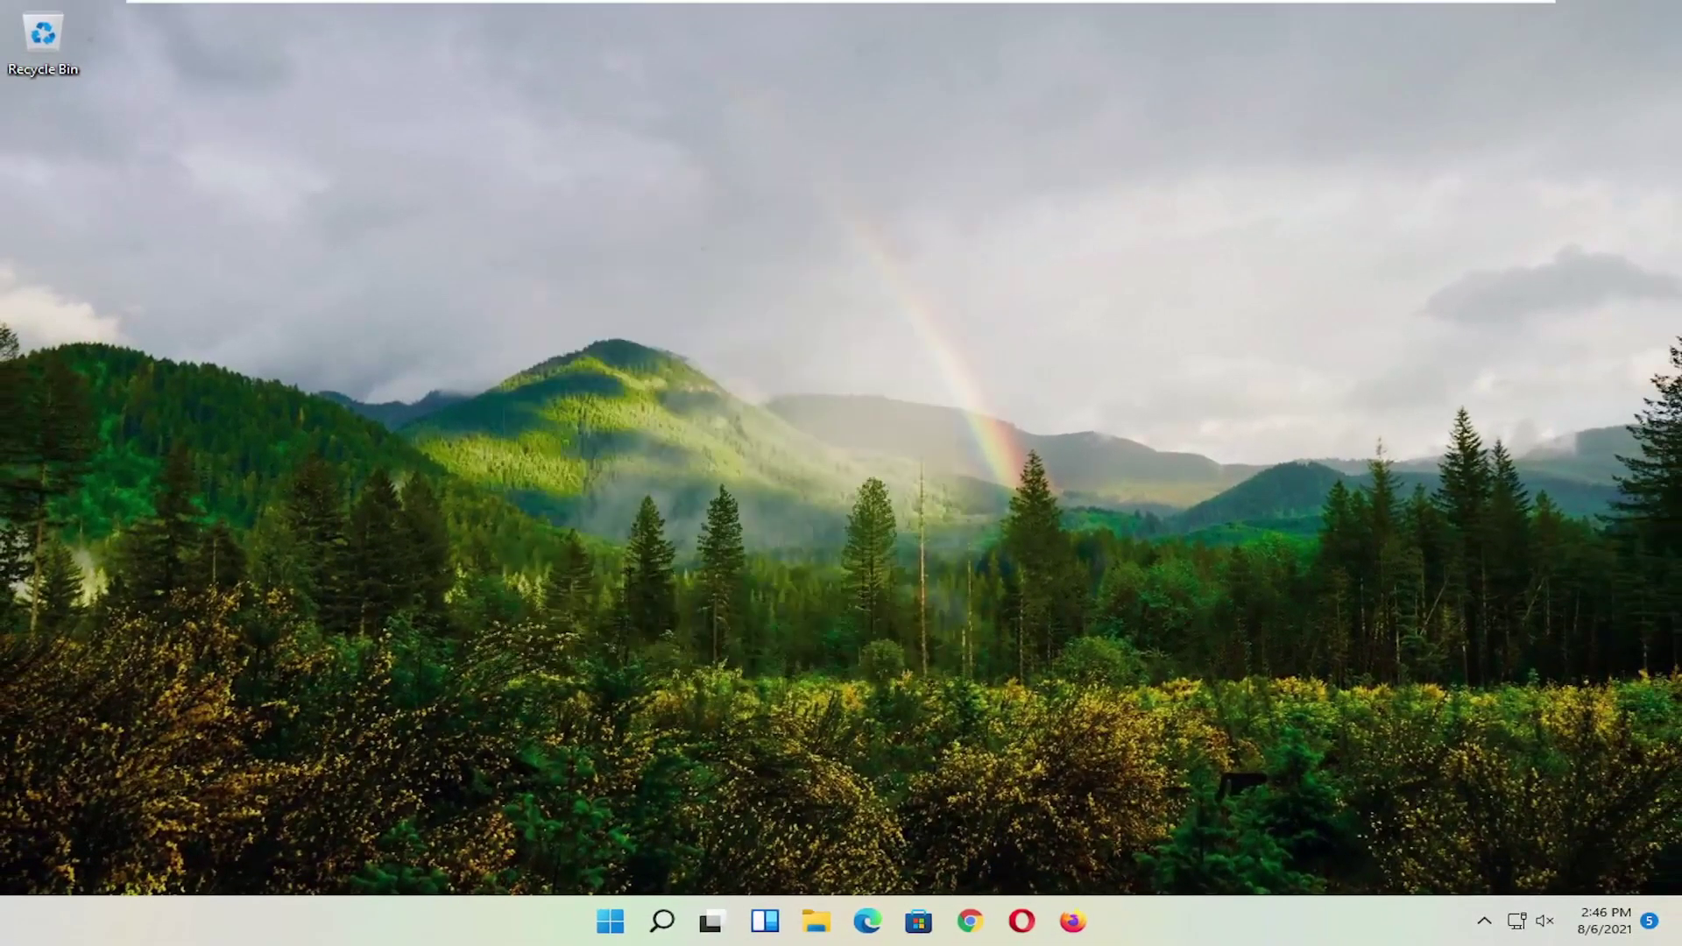